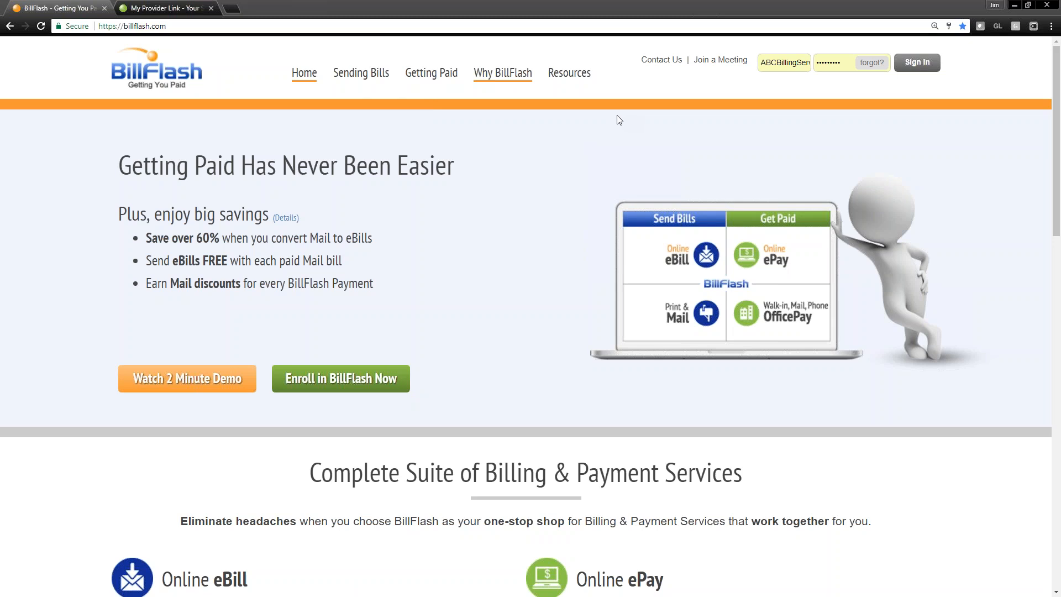
Sign in to the BillFlash account with the pre-filled credentials and look over the main sections for sending bills and getting paid.
scroll(537, 173, "down", 6)
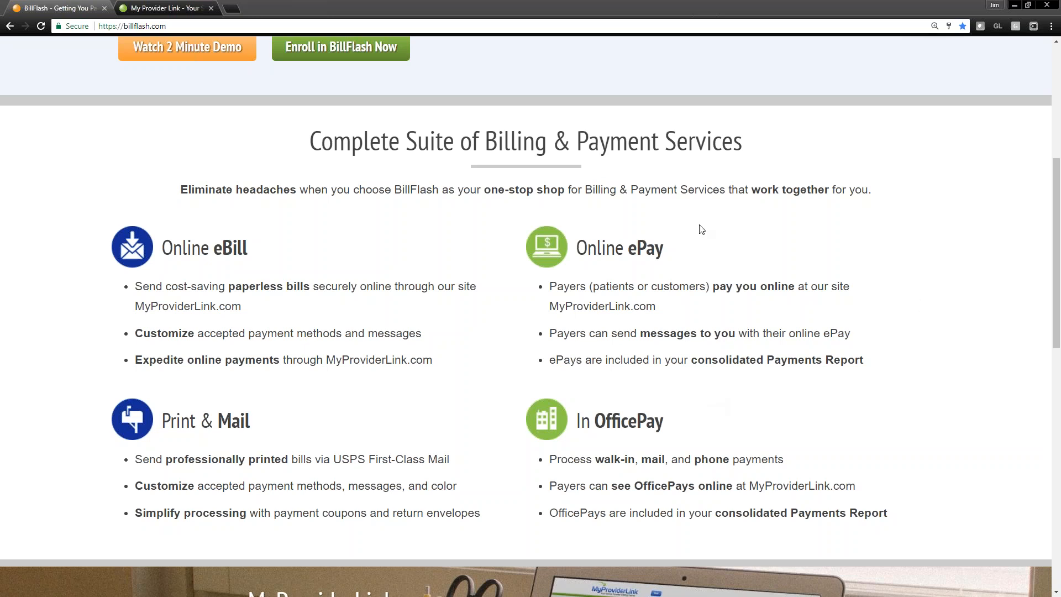
scroll(702, 229, "up", 6)
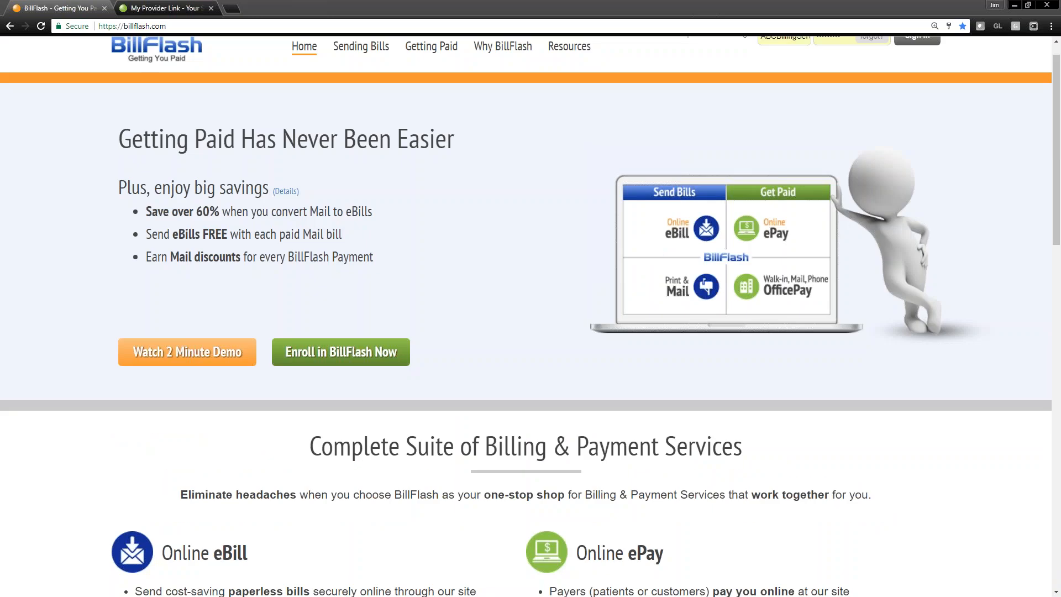
left_click(930, 65)
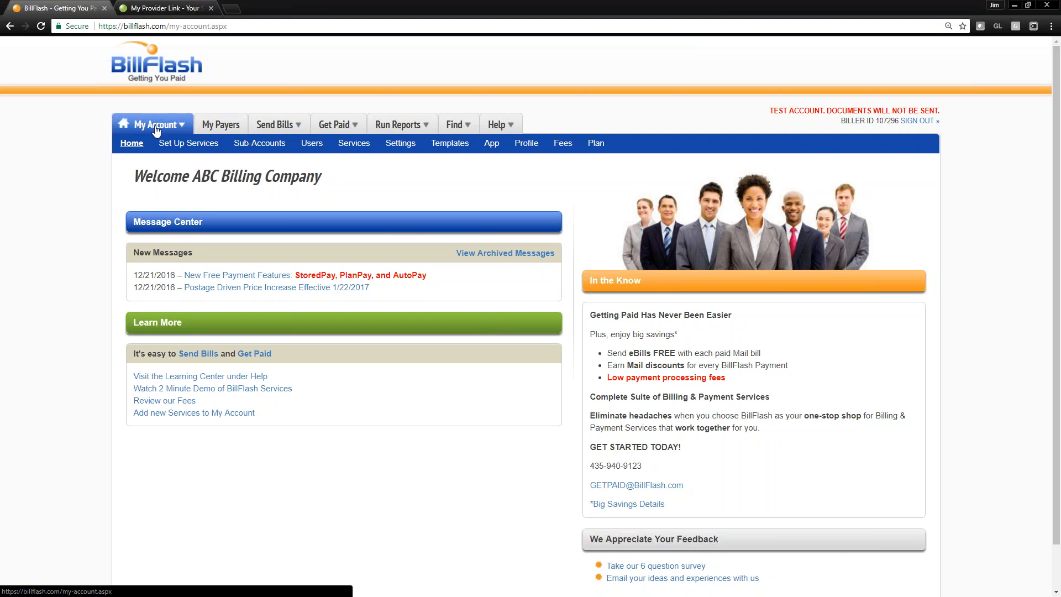
mouse_move(305, 133)
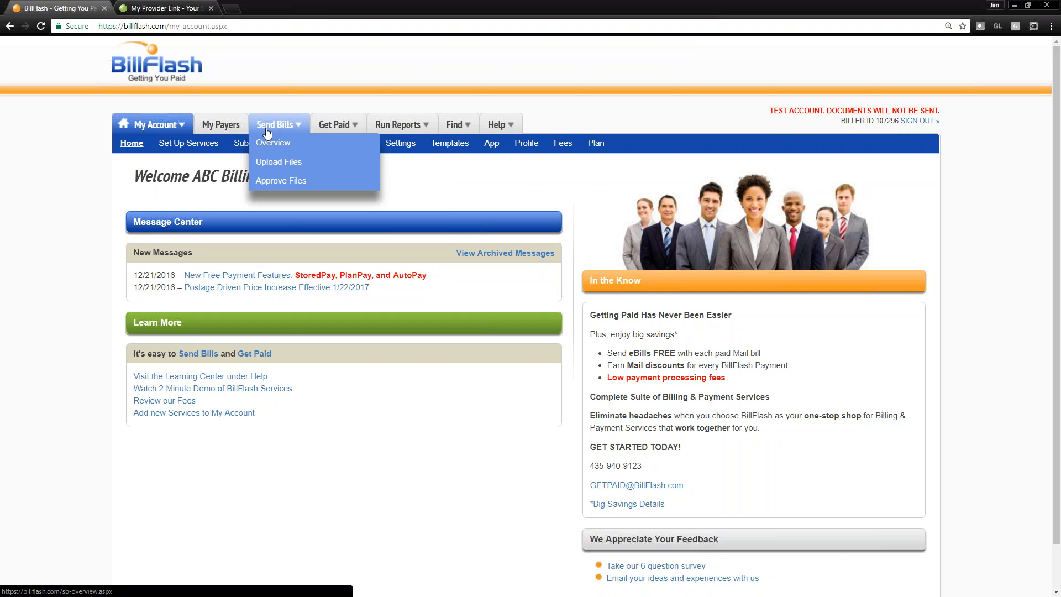
mouse_move(402, 126)
mouse_move(337, 124)
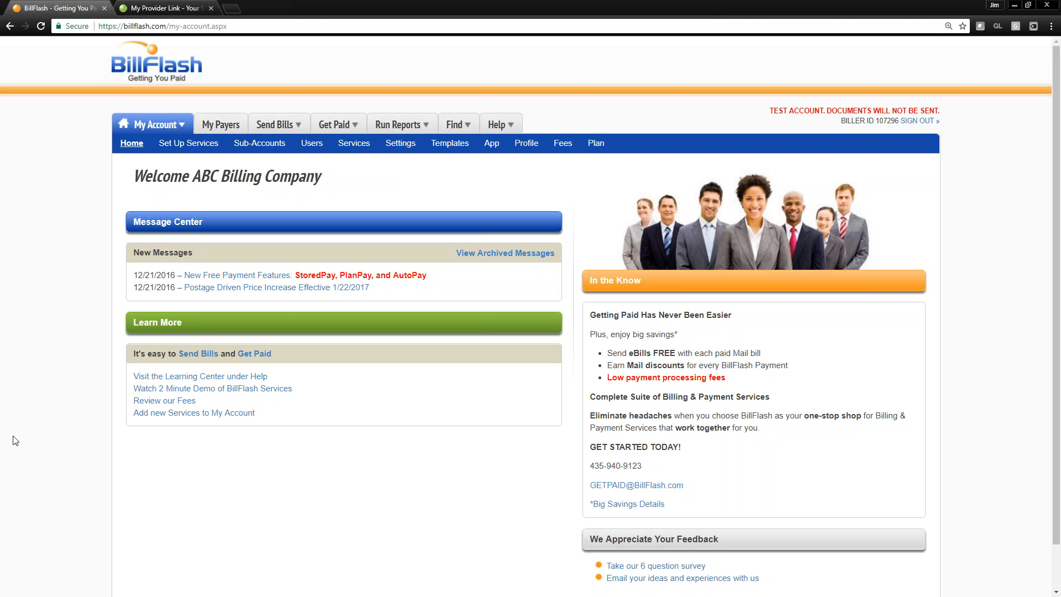
Switch to Lytec and start a statement transmission using the form BillFlash LY1 StandardStmt v10+.lcs.
key("alt+Tab")
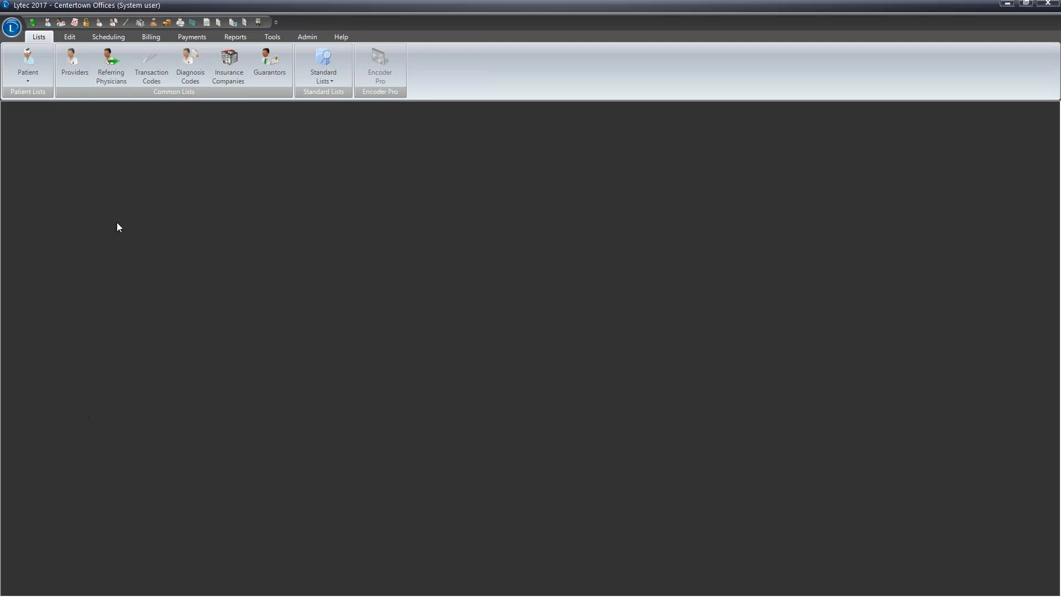
left_click(155, 39)
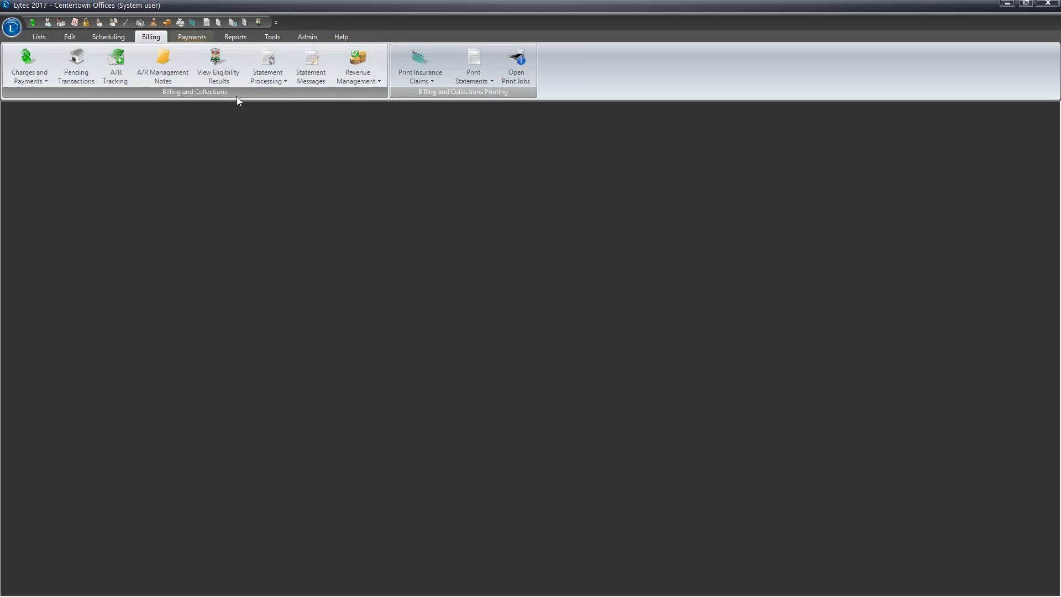
left_click(273, 80)
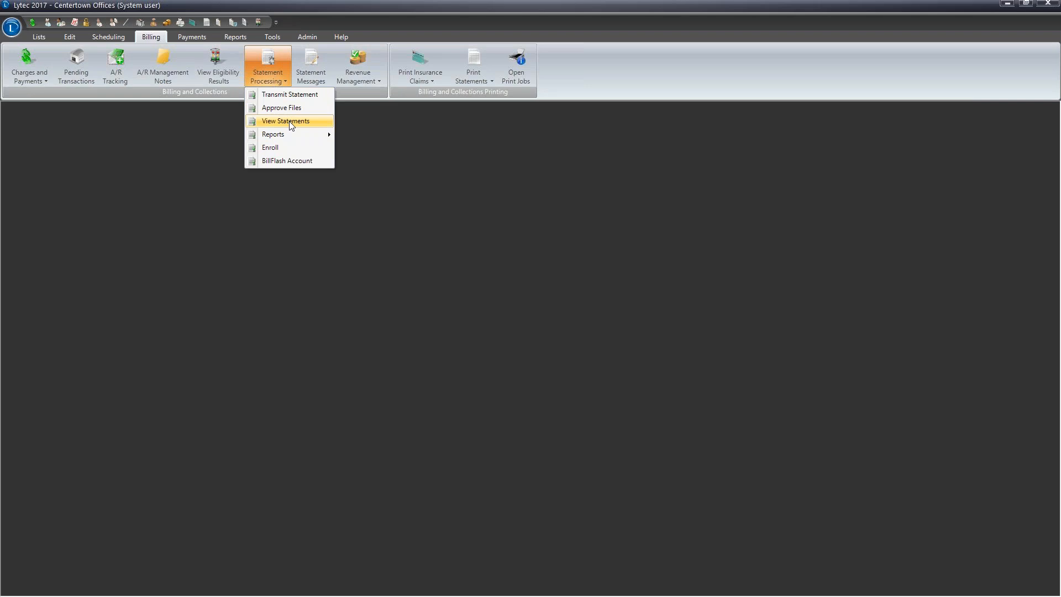
mouse_move(287, 136)
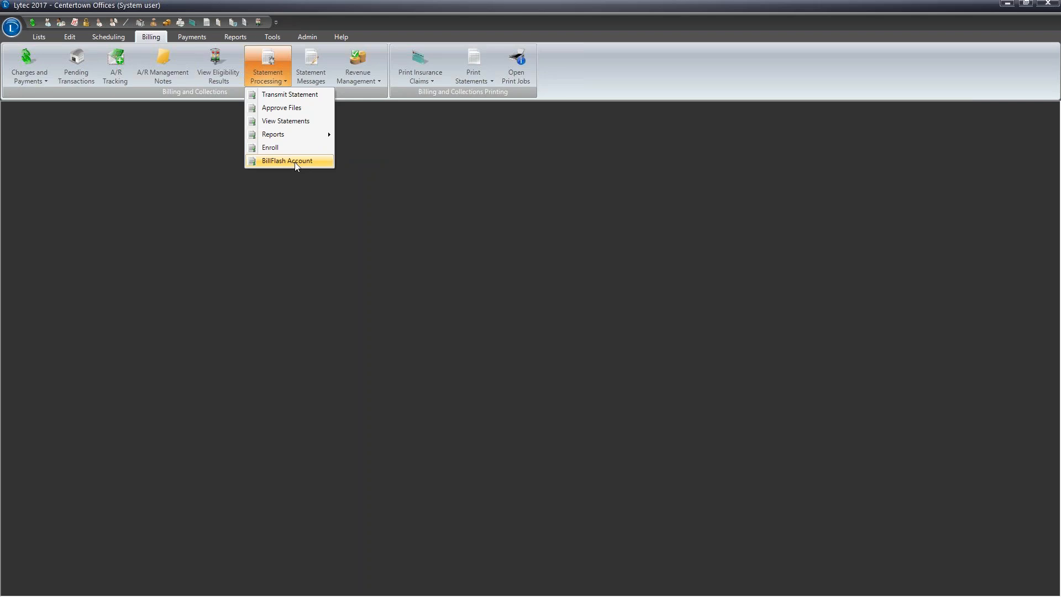
left_click(290, 95)
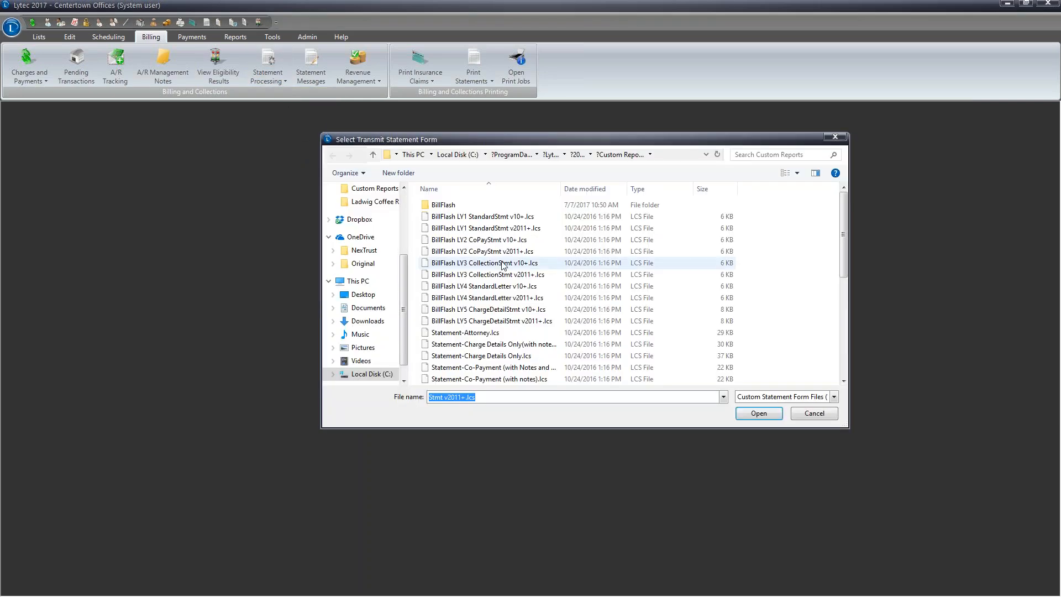
left_click(475, 217)
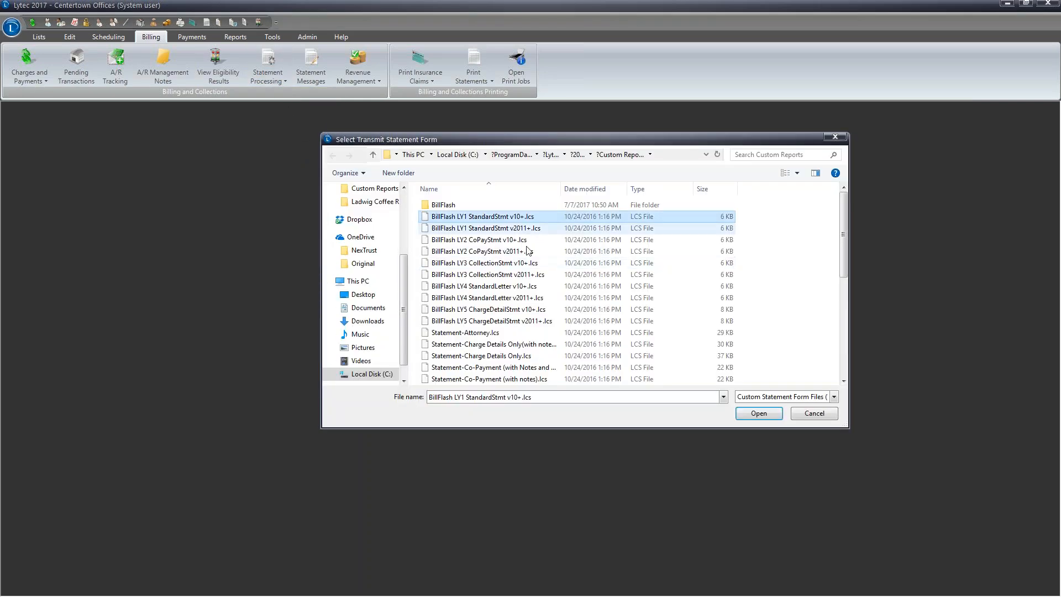
left_click(759, 414)
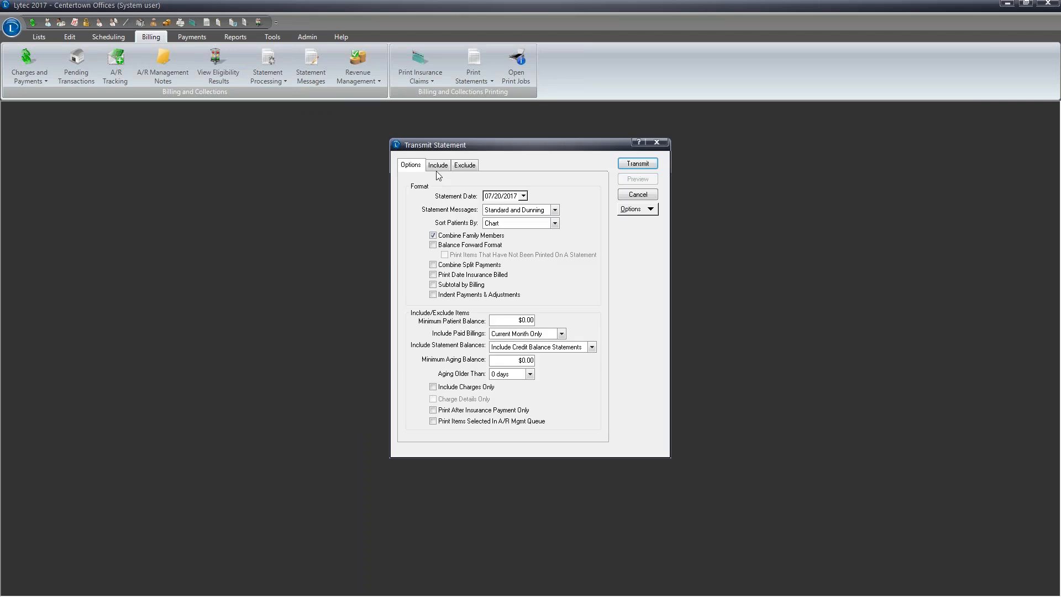
Check the include and exclude filters of the statement transmission, then transmit the statements with the current options.
left_click(438, 167)
left_click(470, 168)
left_click(408, 168)
left_click(639, 164)
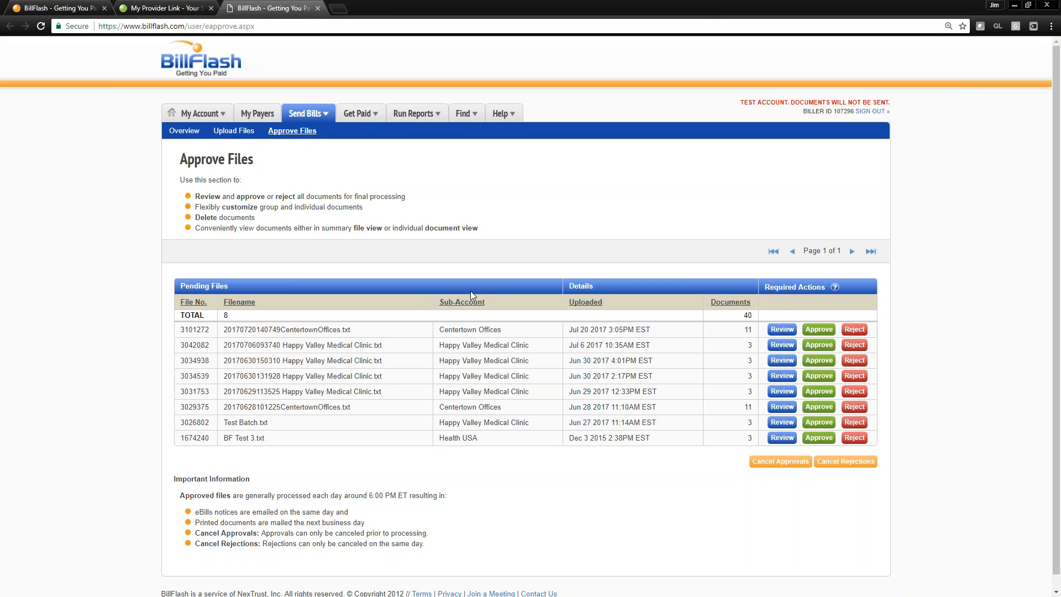
left_click_drag(437, 329, 650, 333)
left_click_drag(733, 326, 750, 327)
left_click(818, 330)
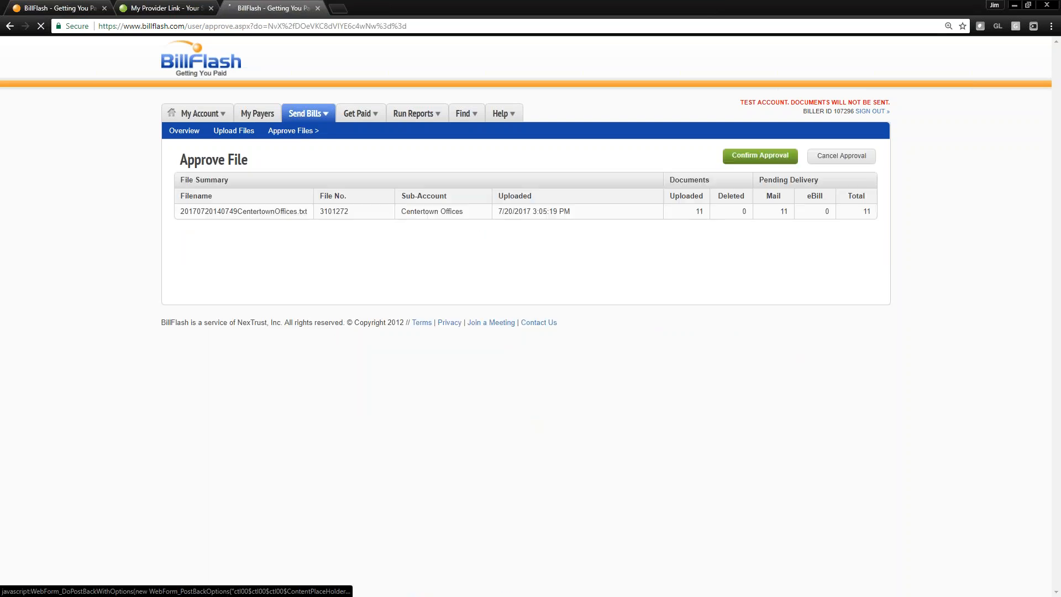
left_click(759, 155)
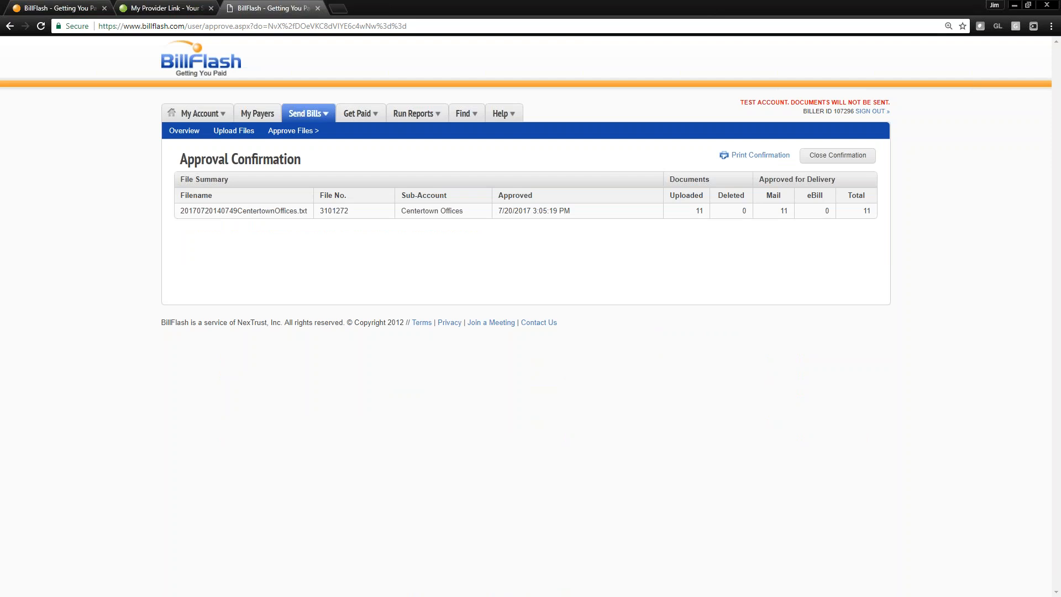
left_click(812, 160)
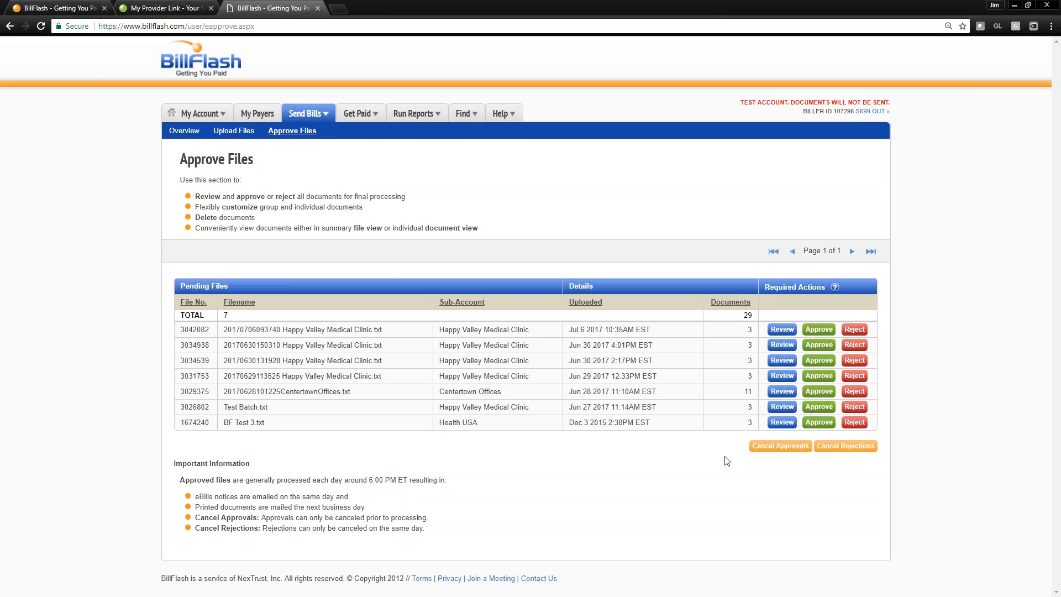
Open the pending file BF Test 3.txt for review and start editing it.
left_click(777, 424)
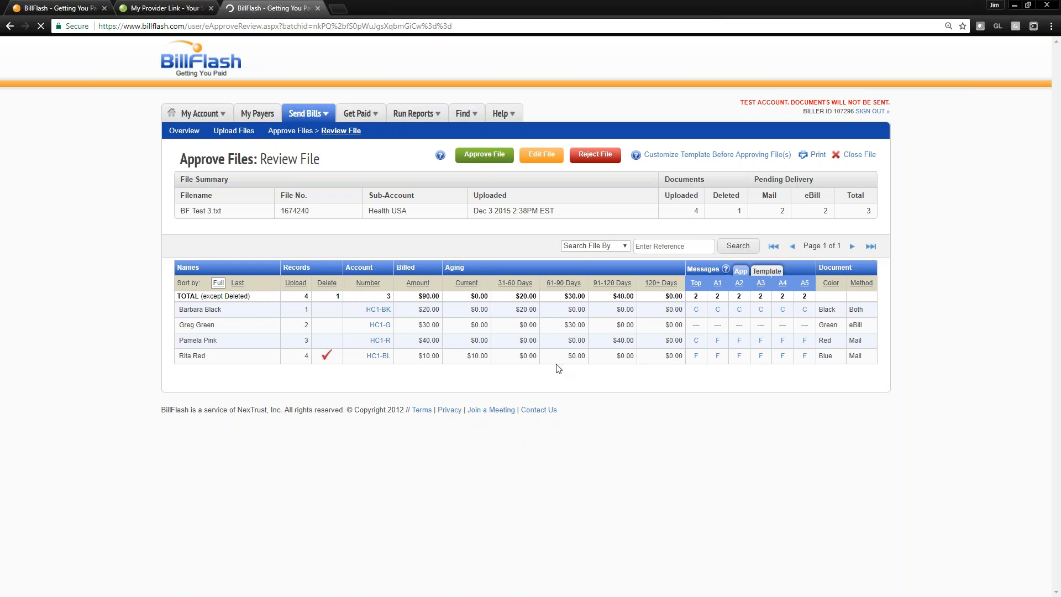
left_click(541, 154)
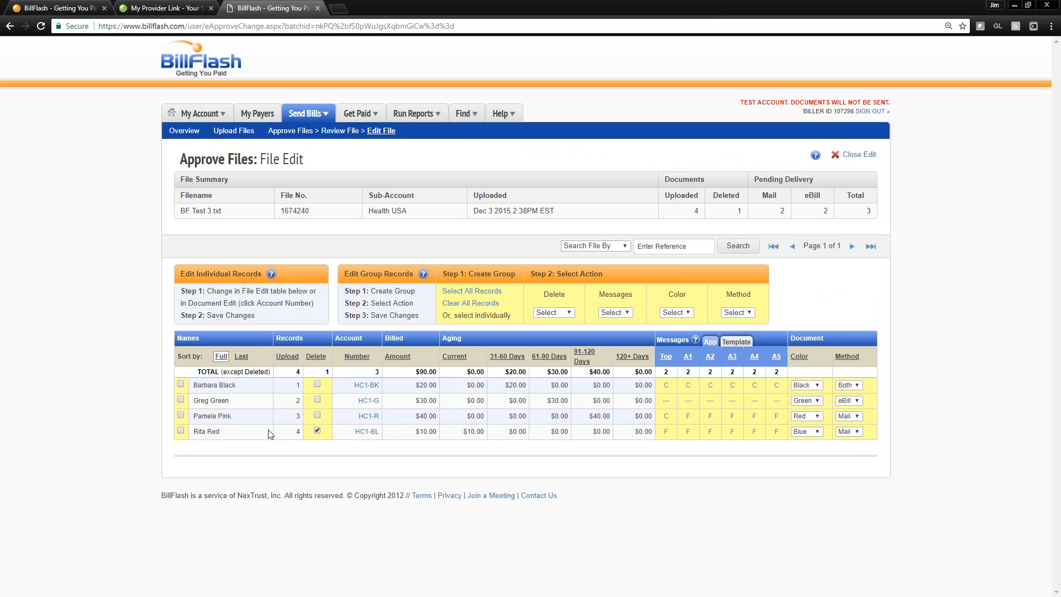
Try out the library message Test 2 as a group message for all records without adding it, and deselect the records.
left_click(479, 293)
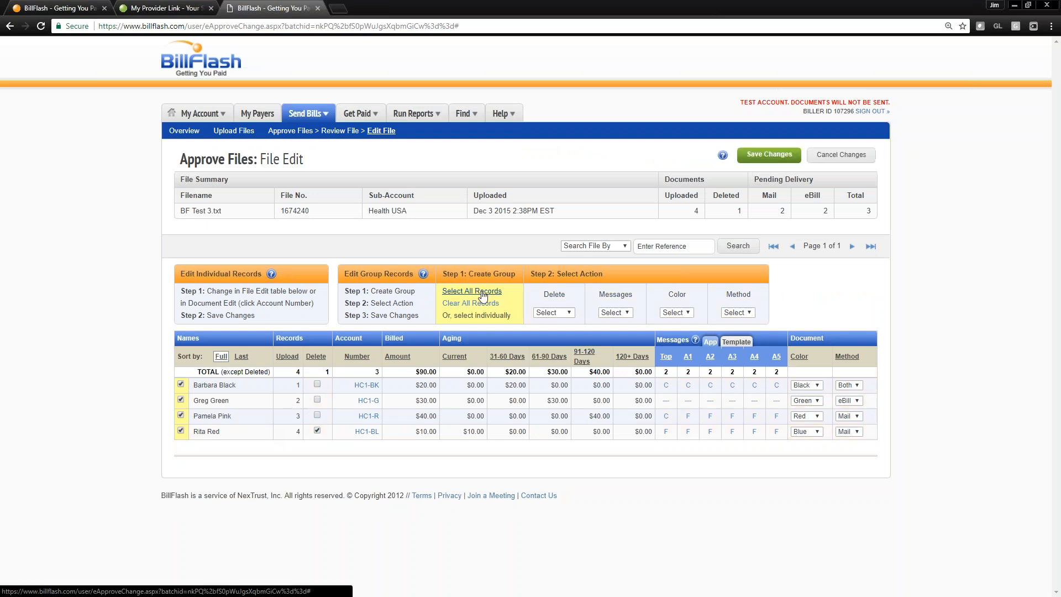
left_click(615, 312)
left_click(614, 334)
left_click(544, 304)
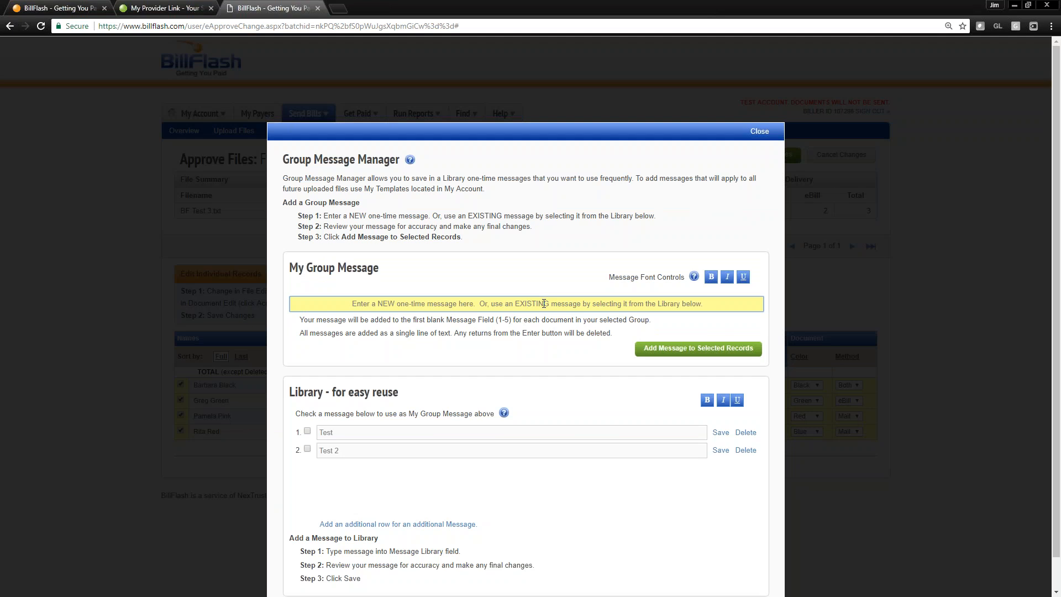
left_click(307, 430)
left_click(307, 449)
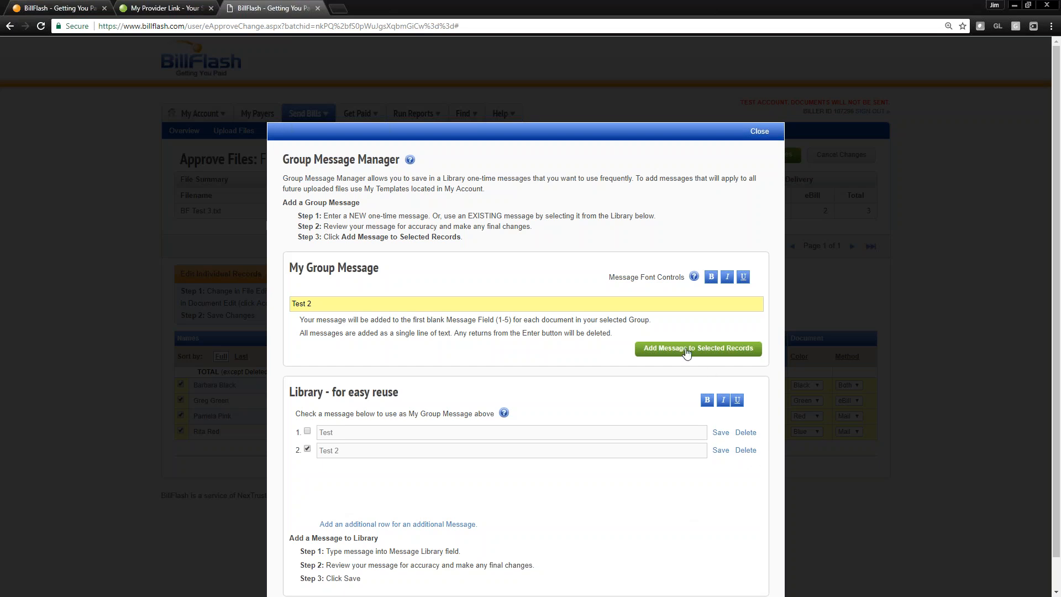
left_click(759, 130)
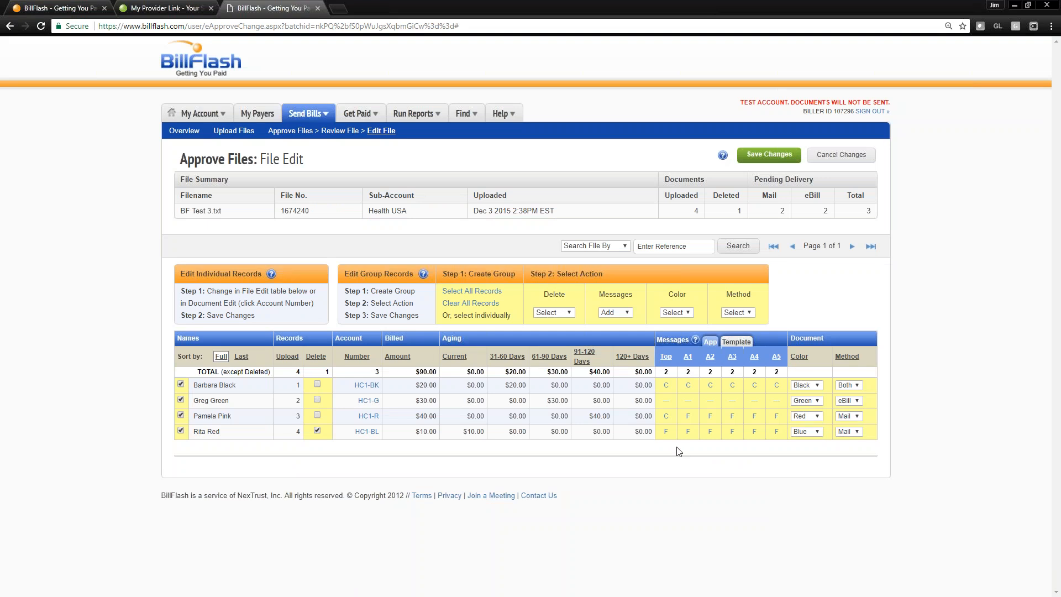
left_click(181, 399)
left_click(181, 415)
left_click(180, 430)
left_click(180, 384)
Open the first record's statement document and examine it from the payment coupon down to the aging summary.
mouse_move(664, 388)
left_click(367, 385)
left_click_drag(510, 305, 648, 297)
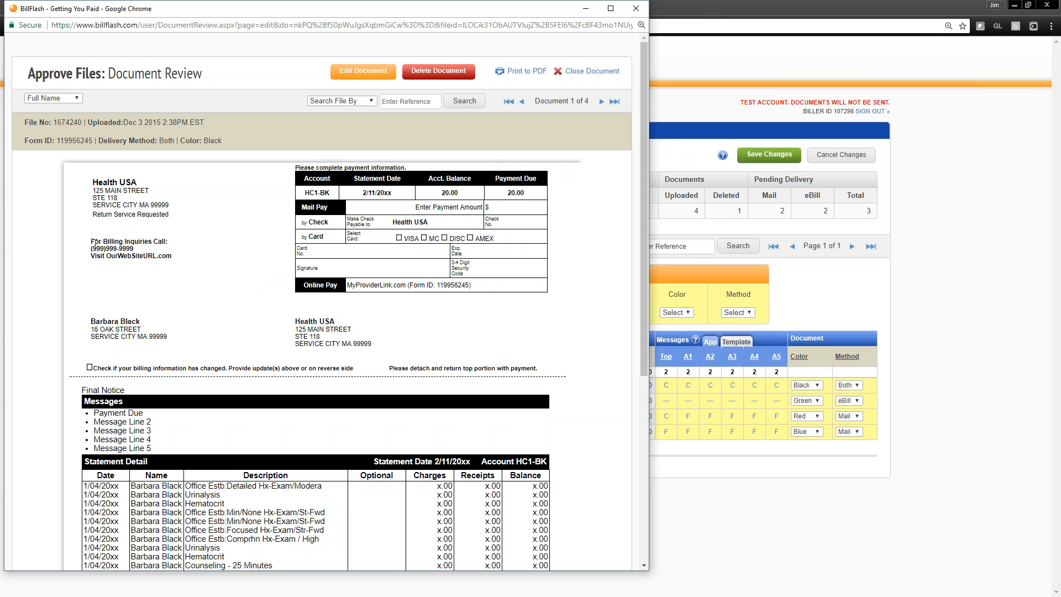
scroll(262, 470, "down", 3)
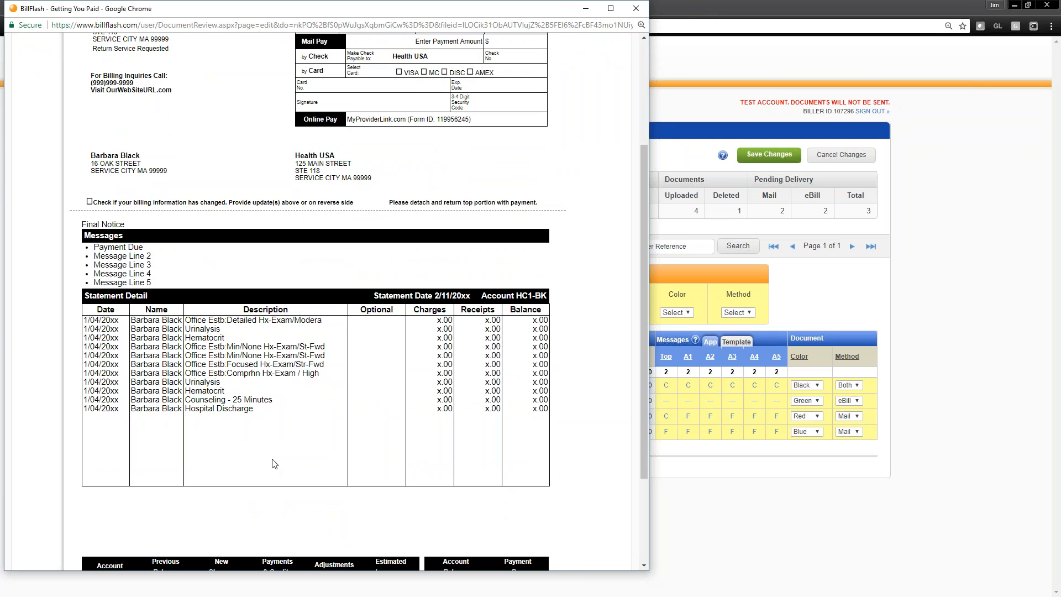
scroll(327, 457, "down", 2)
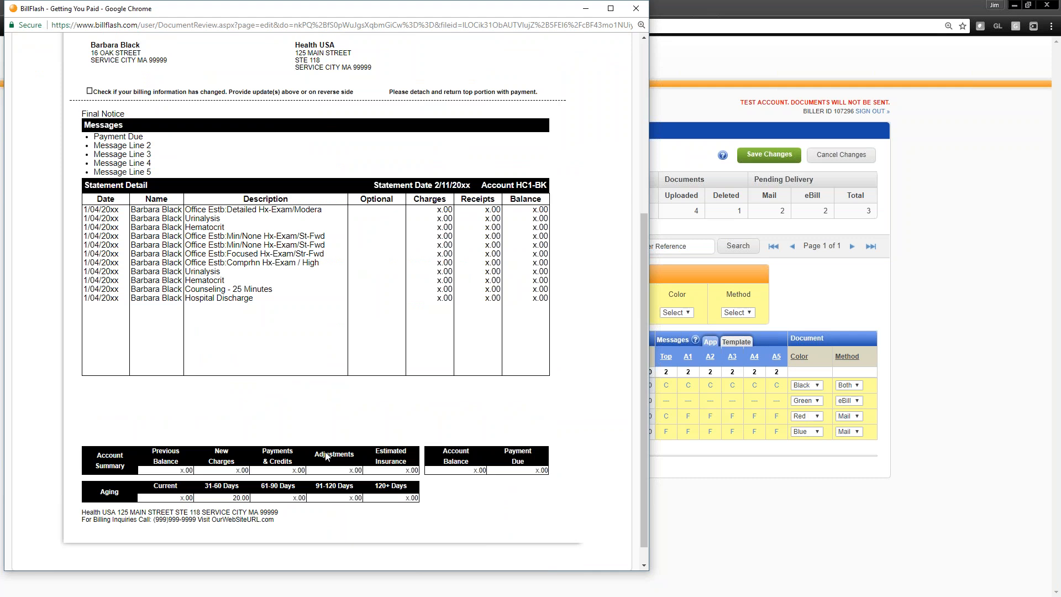
scroll(326, 456, "up", 5)
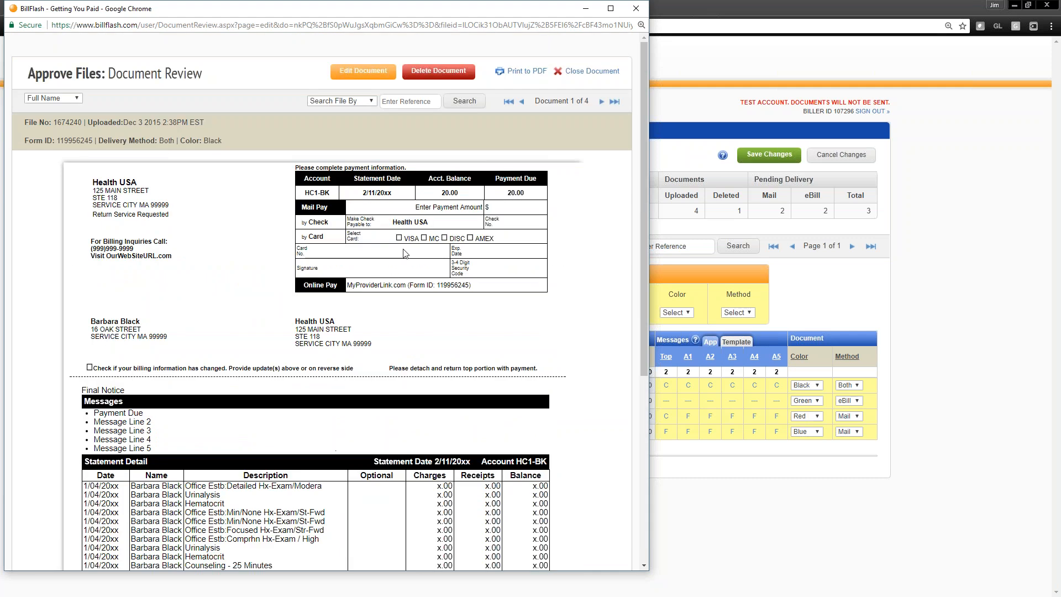
Edit the first statement document, set its color to Red and save the change.
left_click(347, 75)
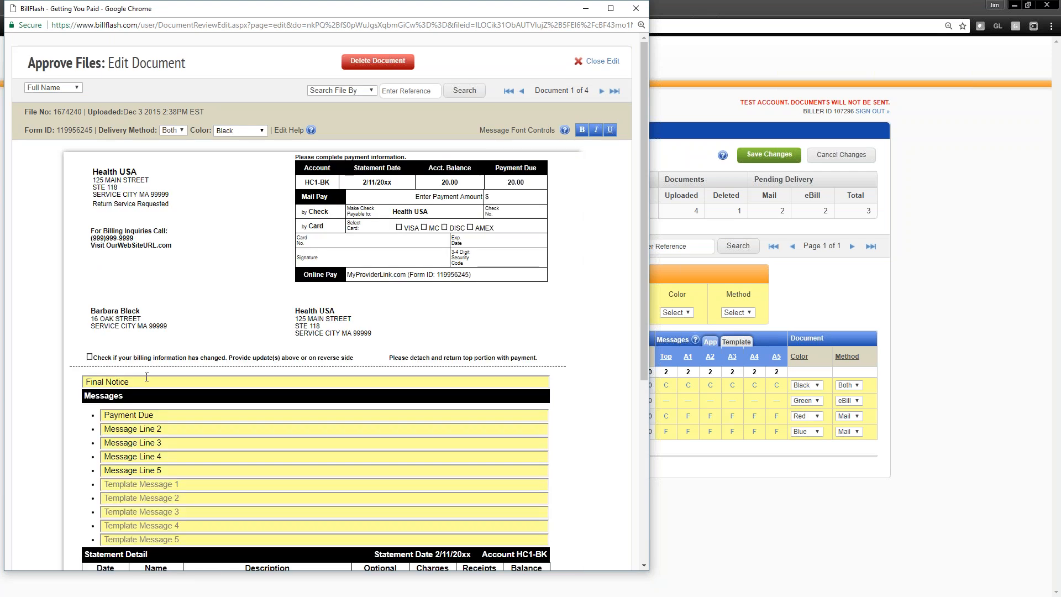
left_click(241, 131)
left_click(231, 166)
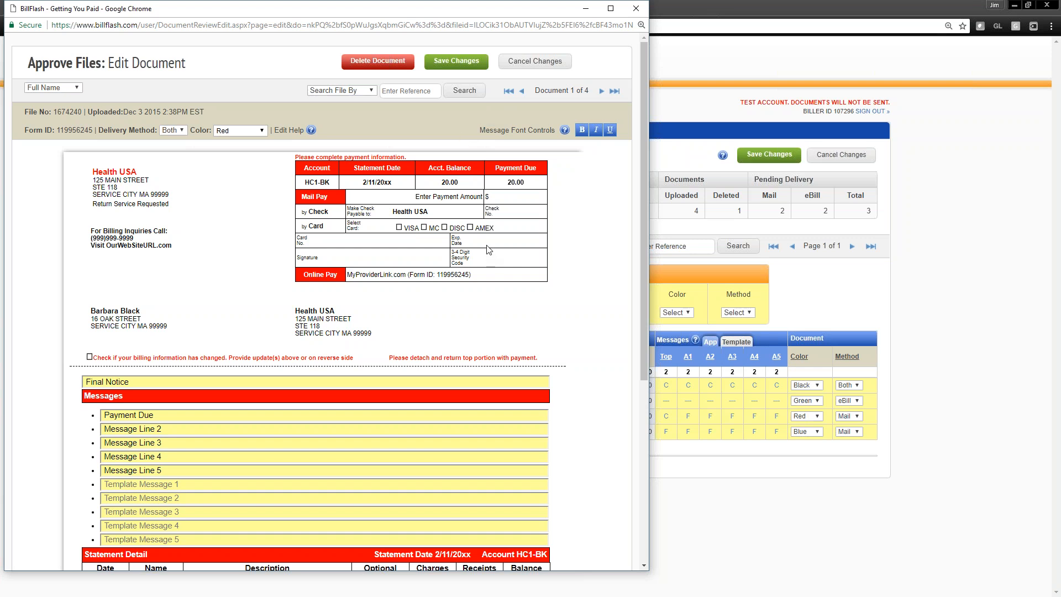
left_click(470, 62)
left_click(406, 326)
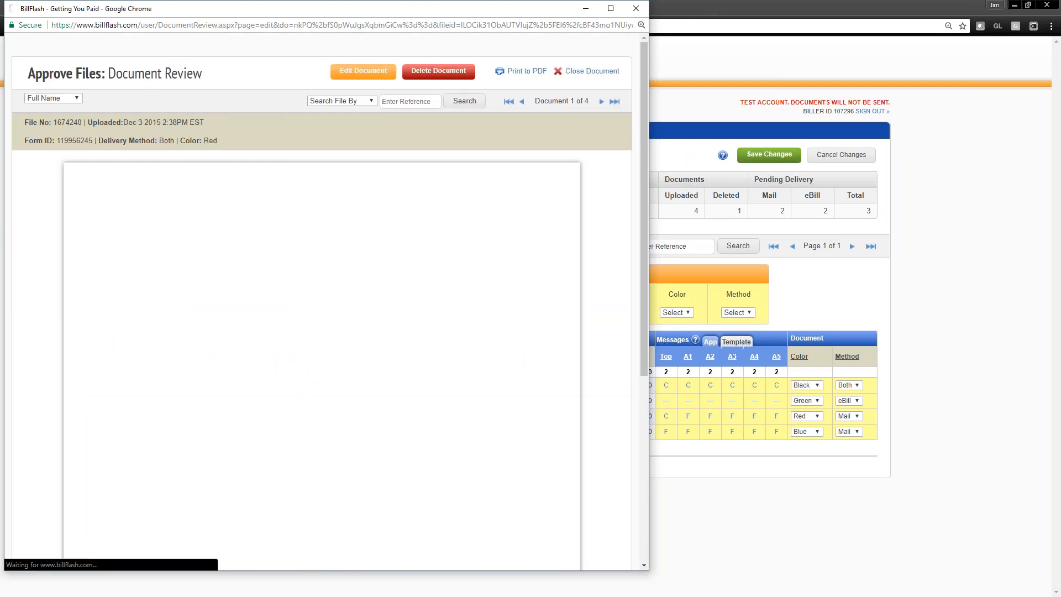
Examine the second statement document in full and move on to the third document.
left_click(601, 101)
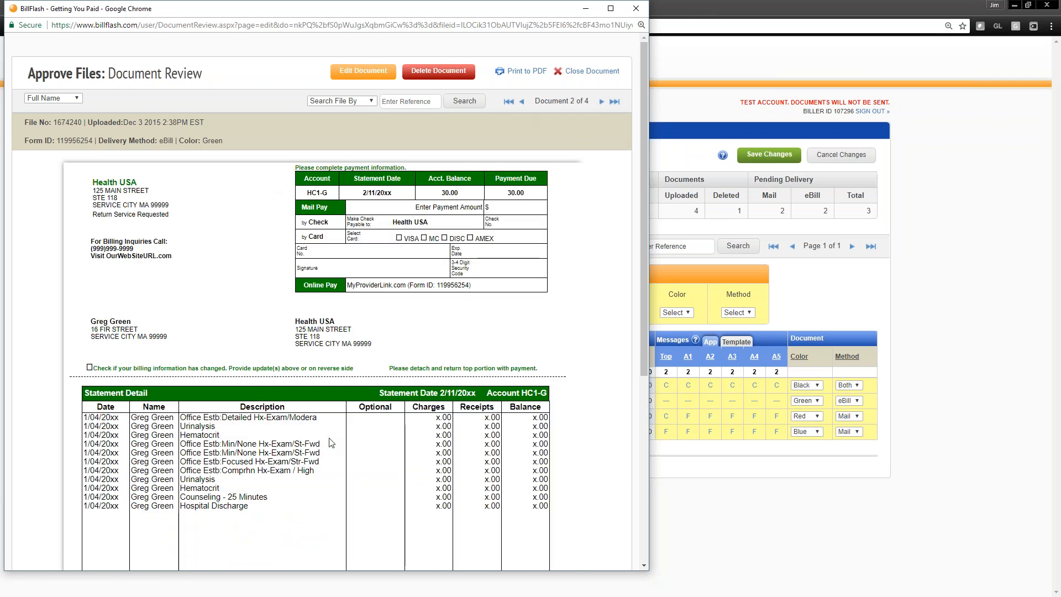
scroll(326, 509, "down", 2)
scroll(327, 507, "down", 2)
scroll(326, 507, "up", 4)
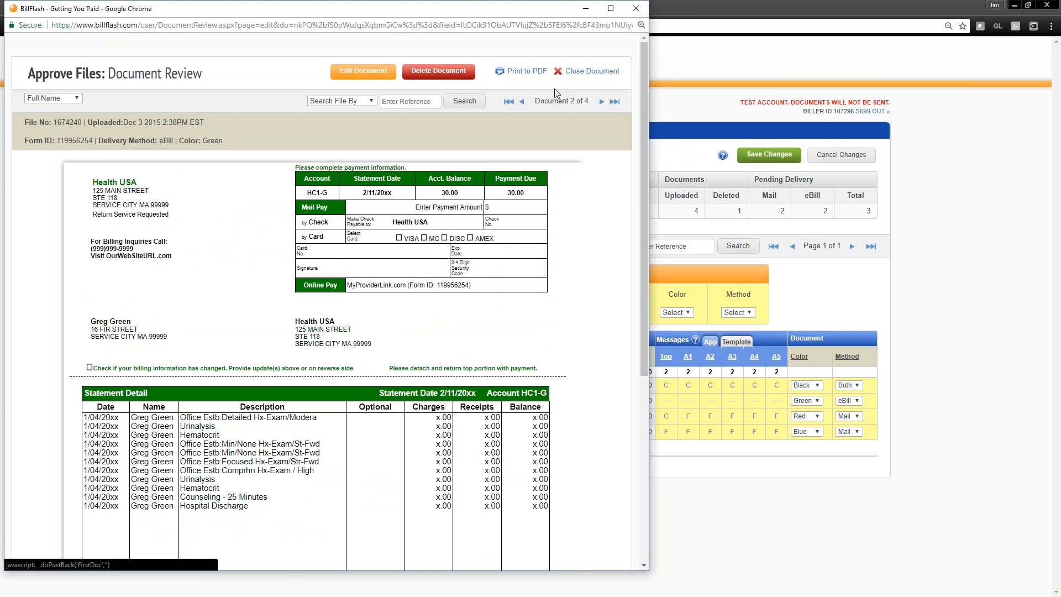
left_click(601, 102)
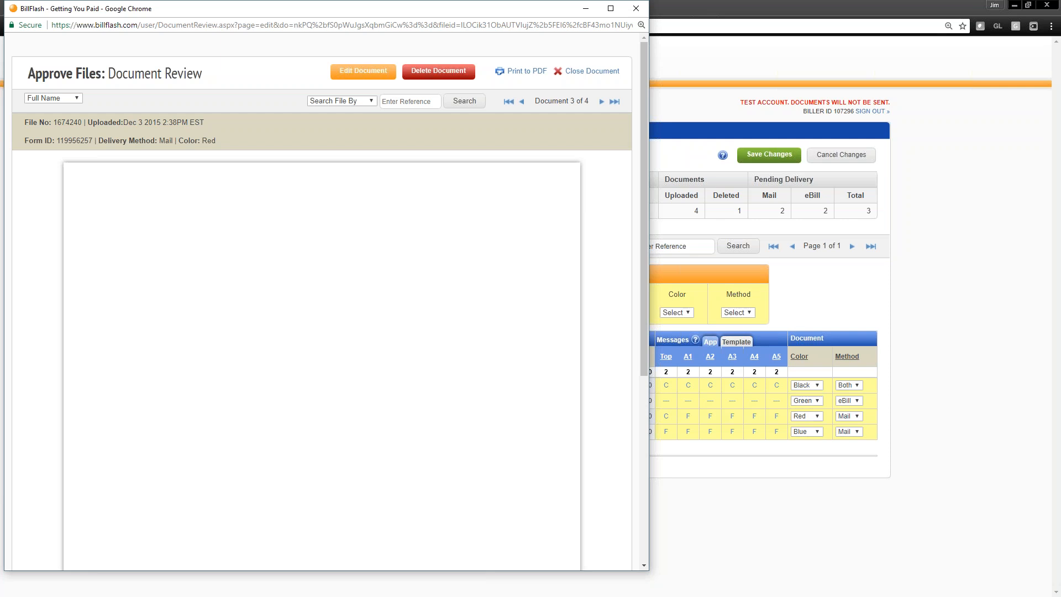
Close the document review window and cancel the pending file edits to return to the file review.
left_click(636, 8)
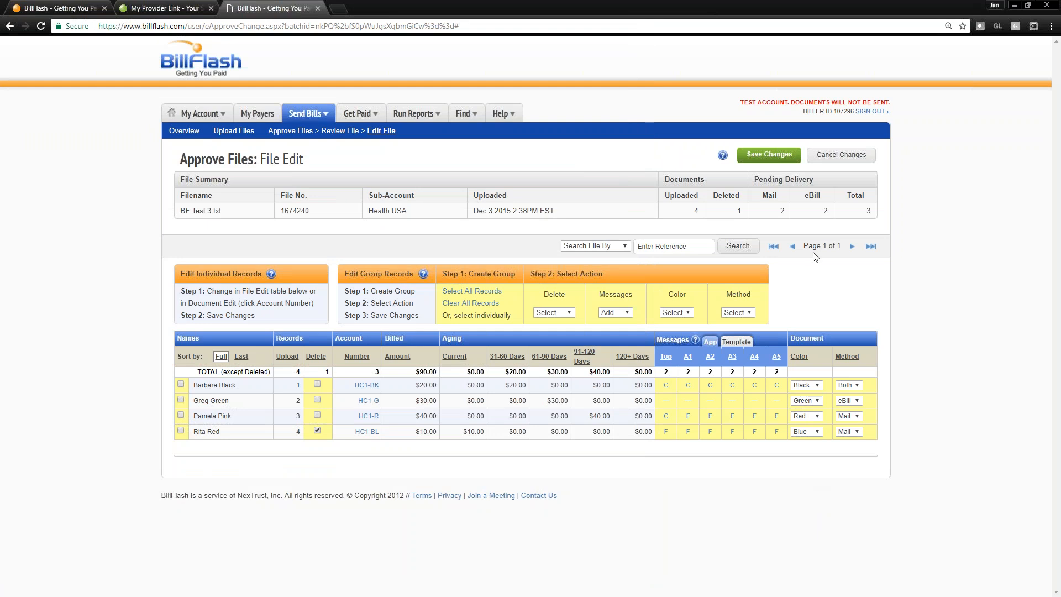
left_click(857, 157)
left_click(608, 346)
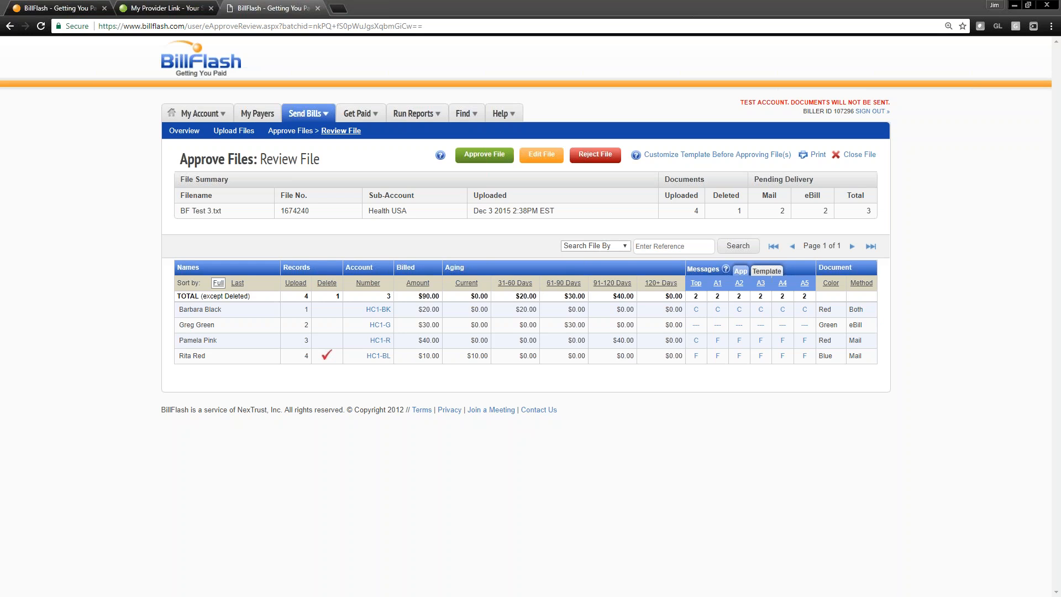
Switch to the email message "Your Statement is Now Available Online (Example)" to view the sample eBill notification.
key("alt+Tab")
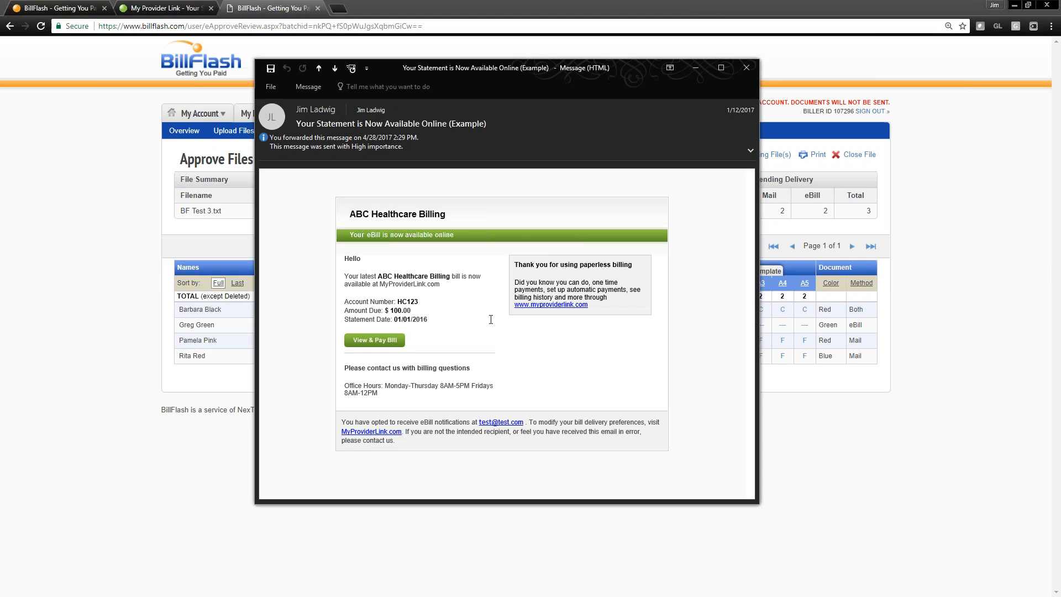
Examine the account details in the sample eBill email and the Online Pay line on the first statement, putting both windows away.
left_click_drag(341, 302, 420, 315)
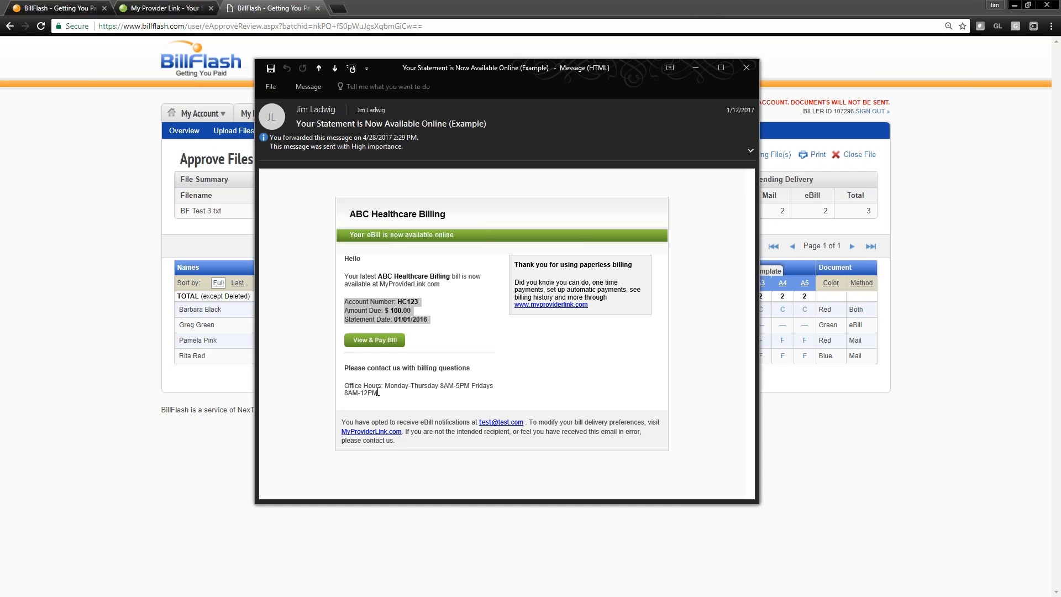
left_click(697, 65)
left_click(379, 310)
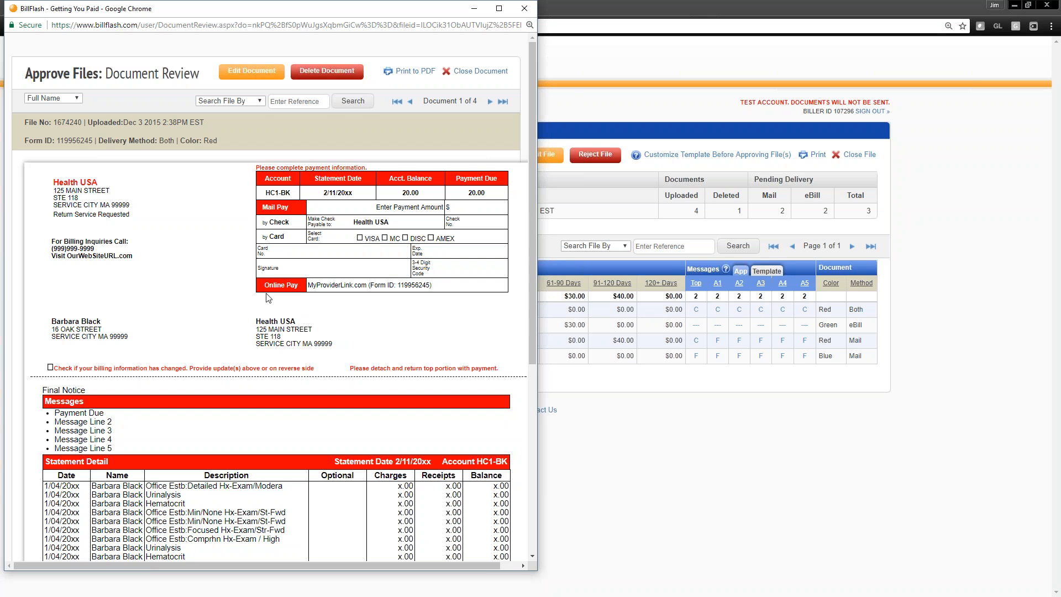
left_click_drag(308, 286, 369, 286)
left_click(474, 8)
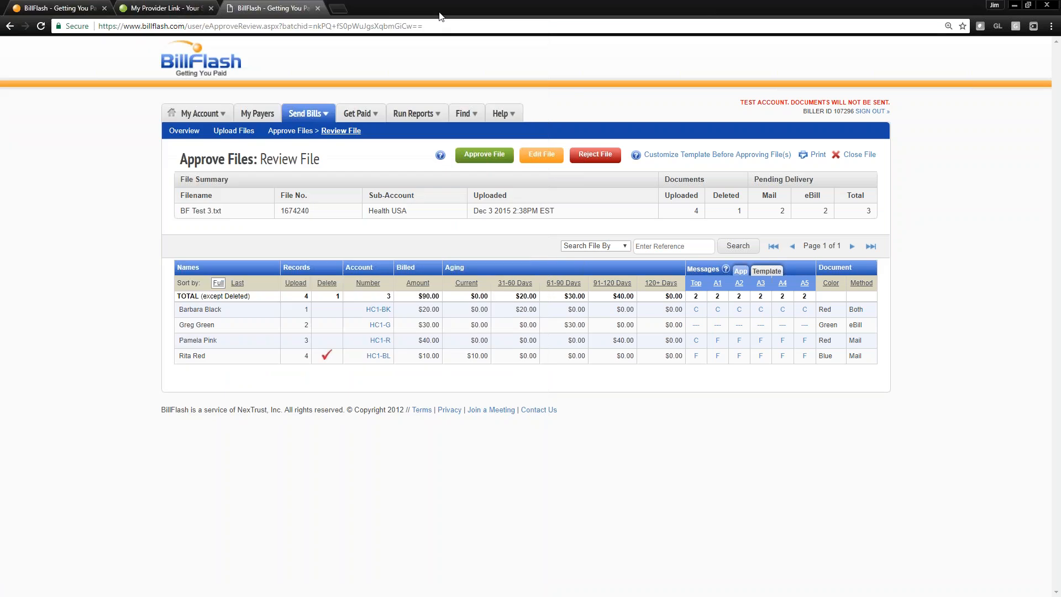
Switch to MyProviderLink and examine the one-time Guest Pay form and the Sign Up form, closing each without submitting.
left_click(178, 9)
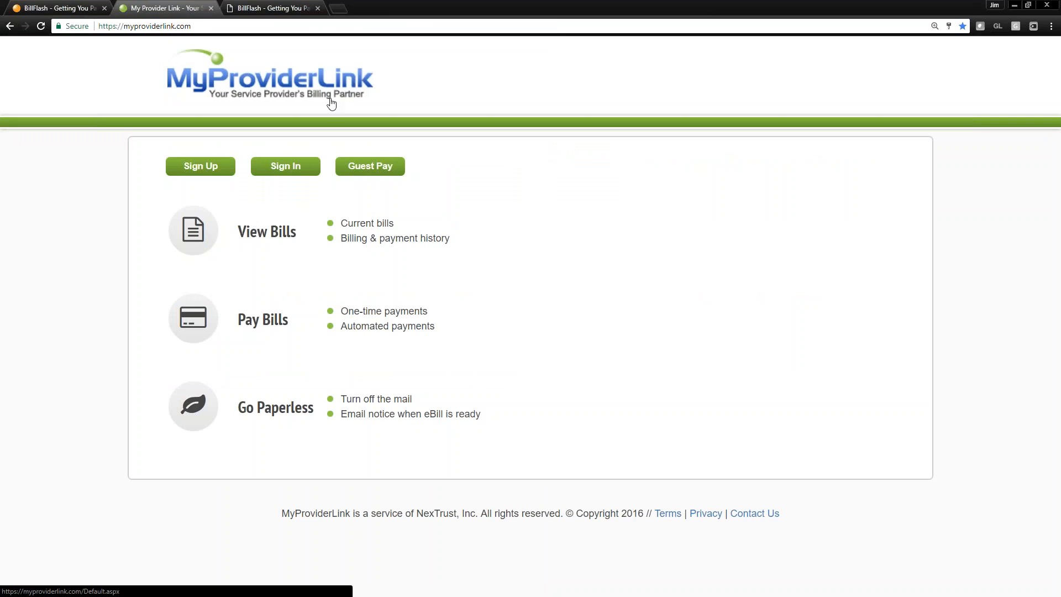
left_click(348, 169)
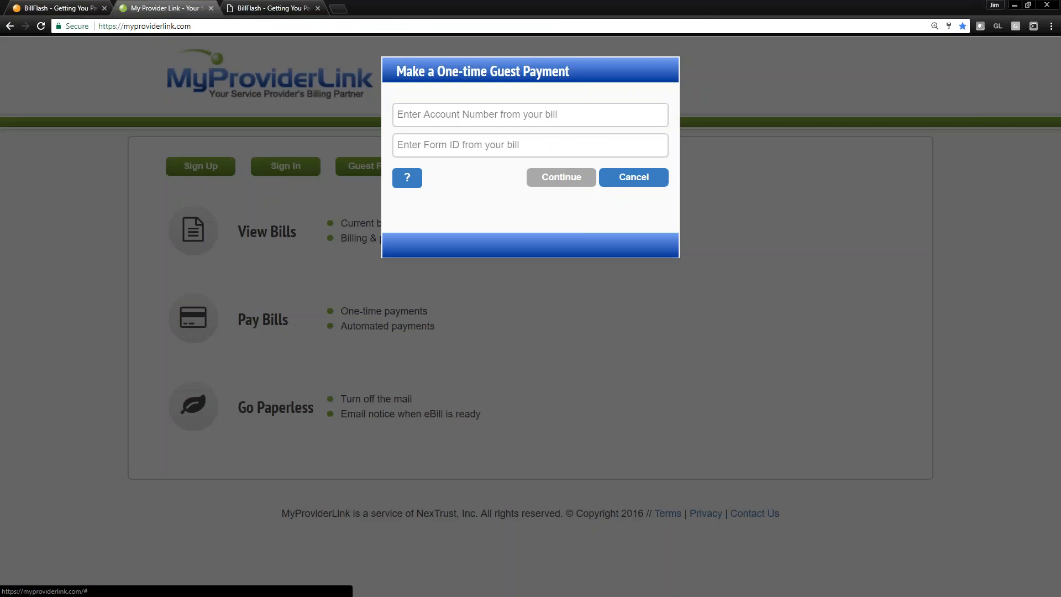
left_click(632, 183)
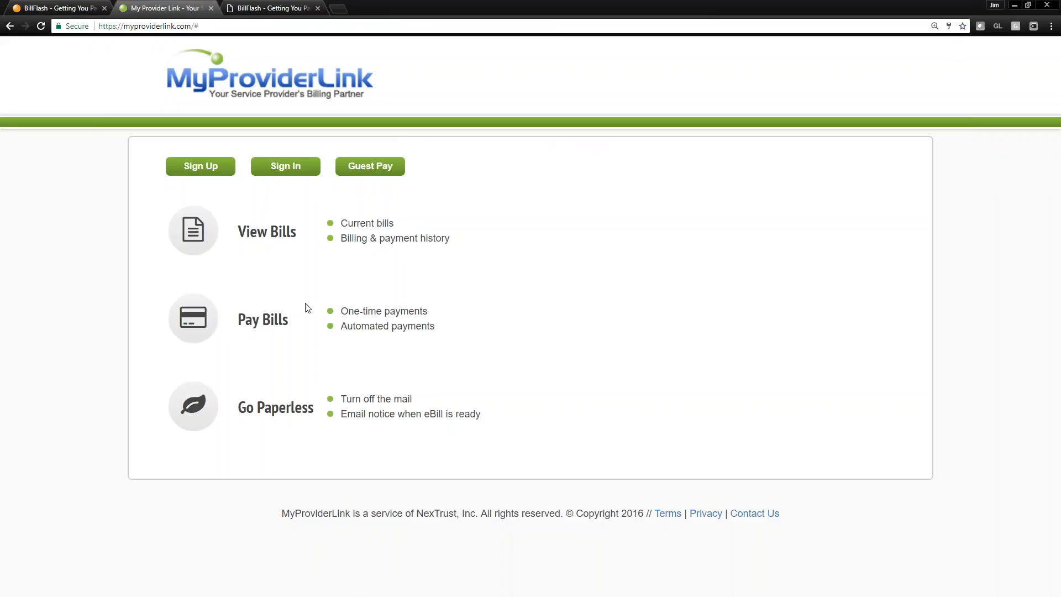
left_click(209, 173)
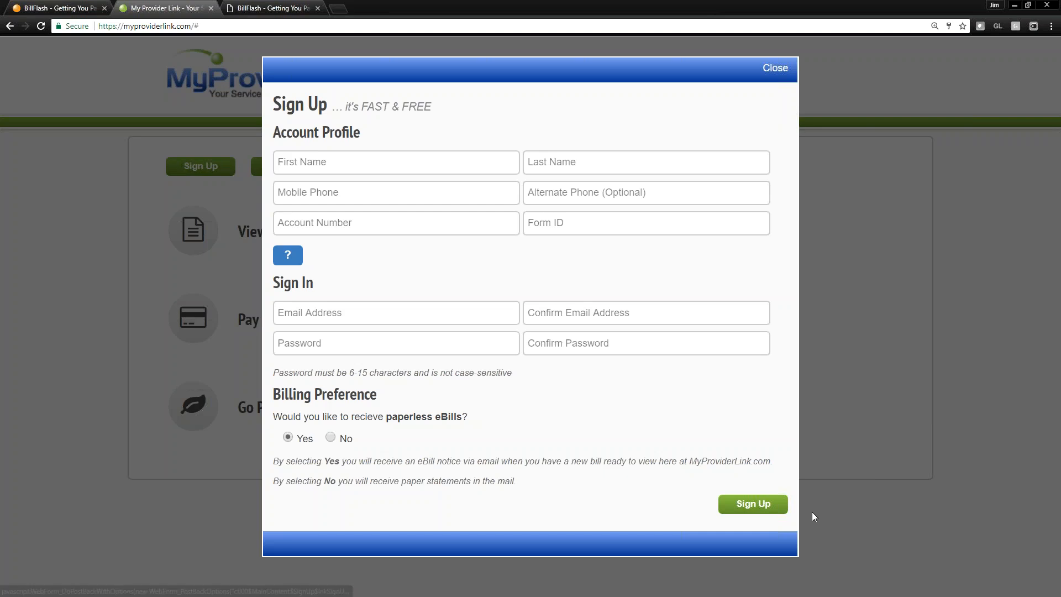
left_click(784, 70)
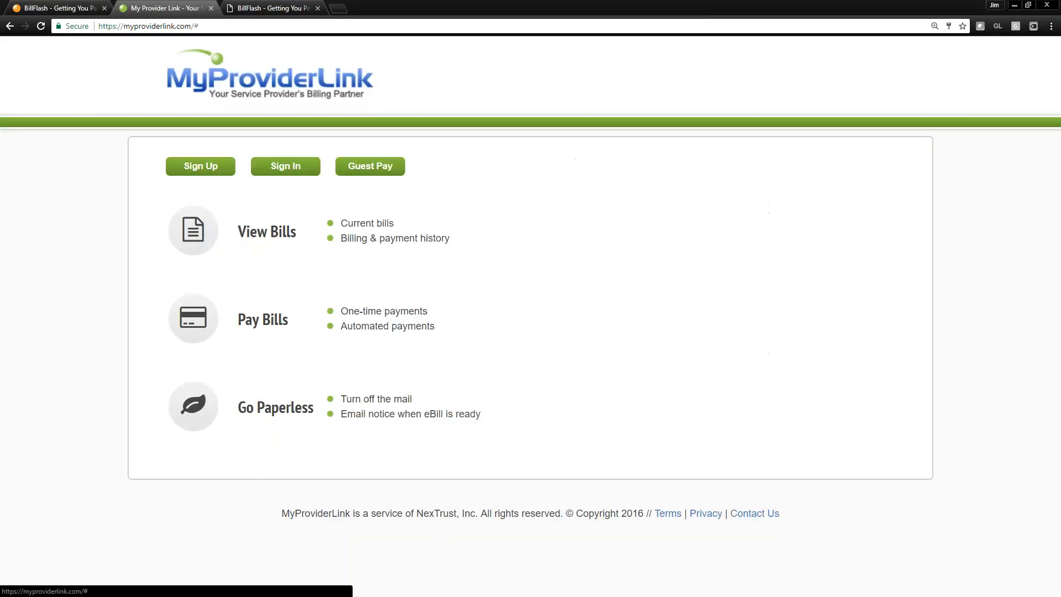
Sign in to the patient's MyProviderLink account and look through the most recent Health USA bill, closing it when finished.
left_click(296, 168)
left_click(659, 205)
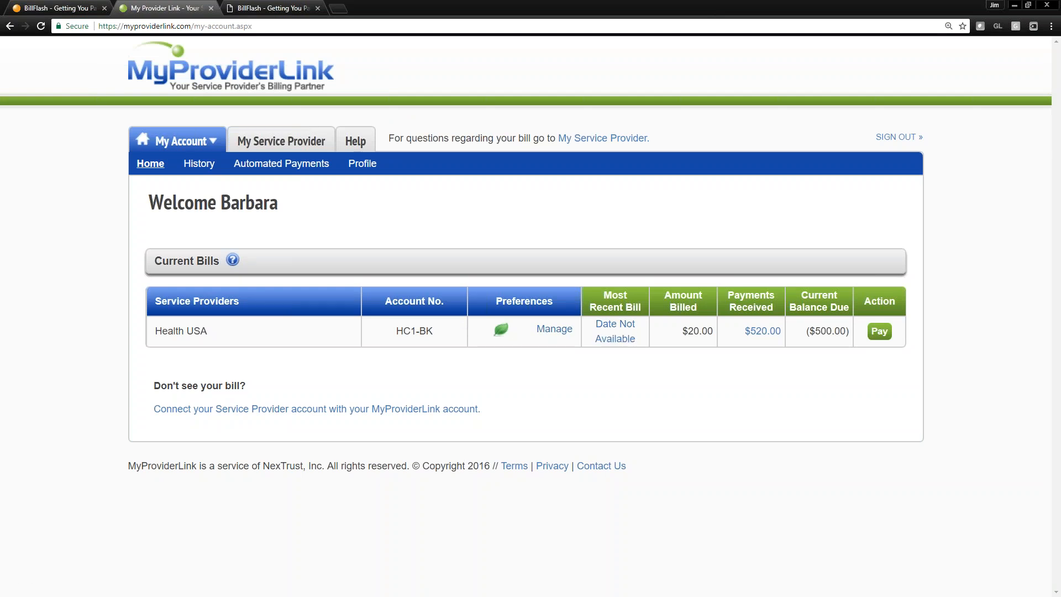
left_click(621, 339)
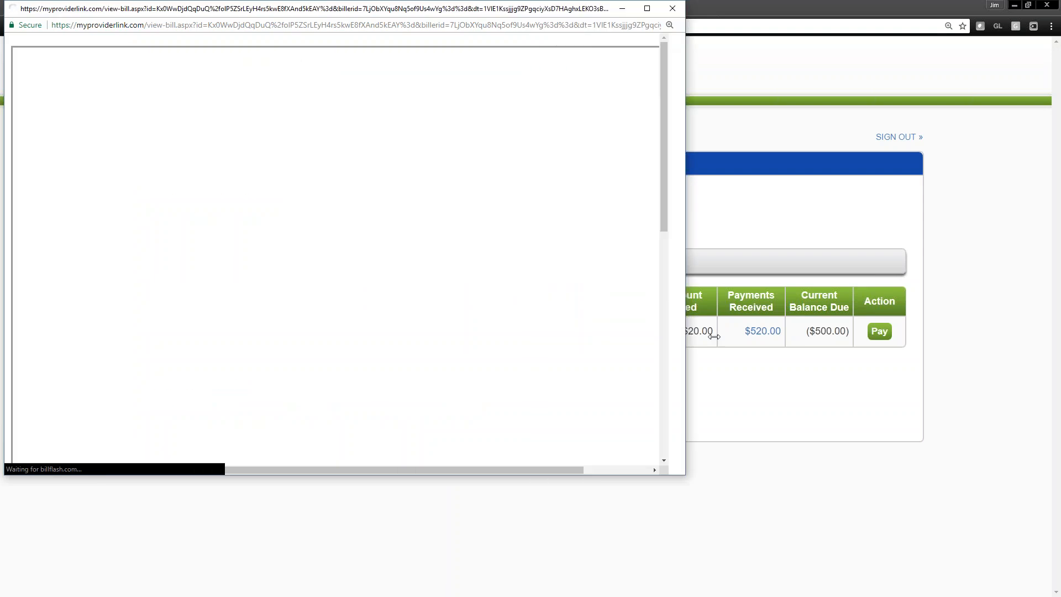
scroll(359, 199, "down", 7)
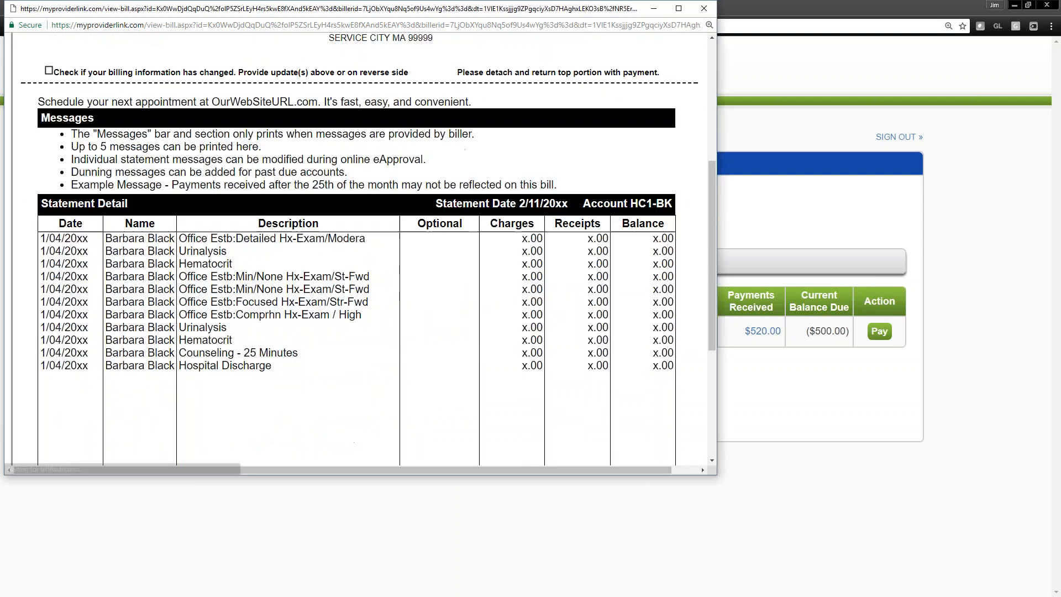
scroll(360, 199, "up", 6)
scroll(348, 243, "up", 1)
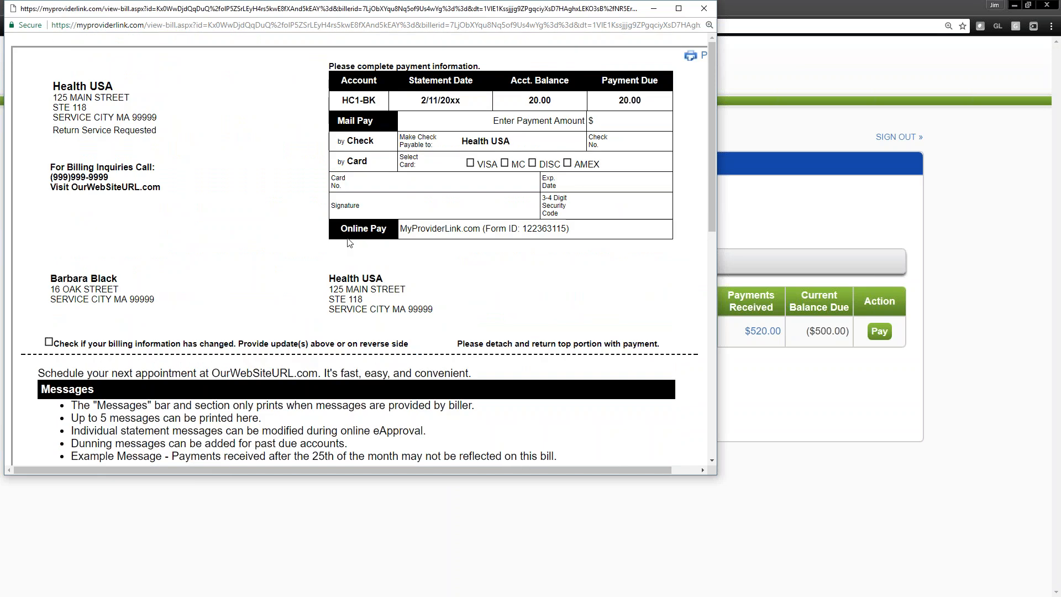
left_click(704, 8)
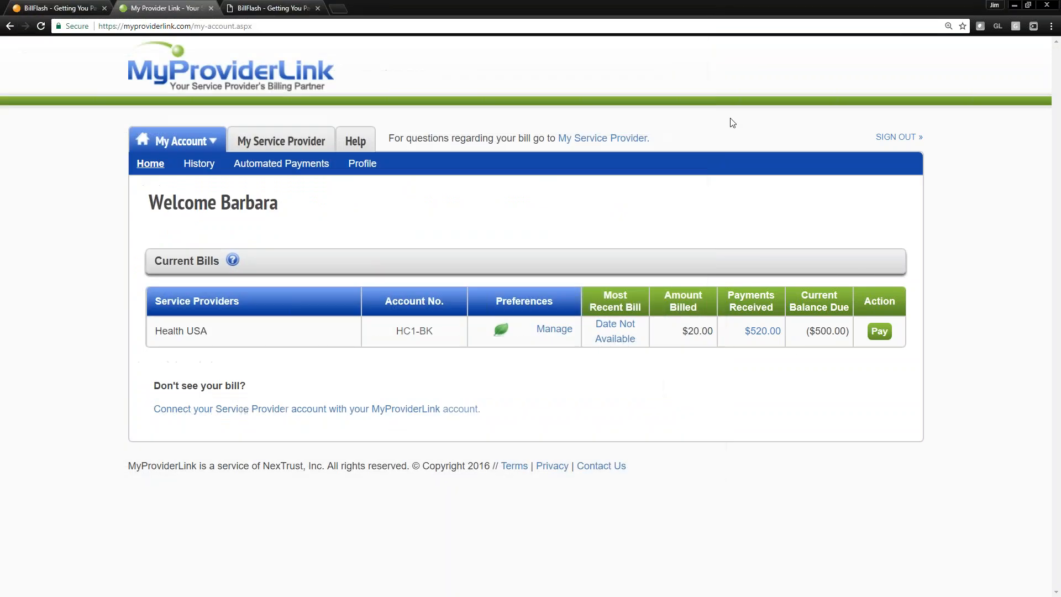
Examine the Payments Received Log and the confirmation details of its 07/13/2017 payment, closing both when finished.
left_click(762, 331)
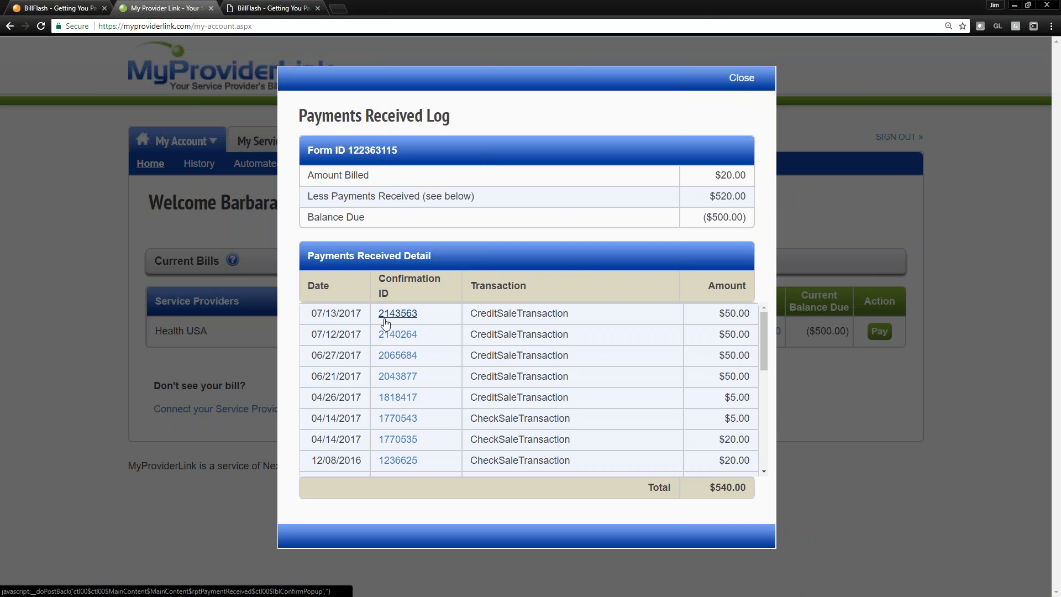
left_click(397, 313)
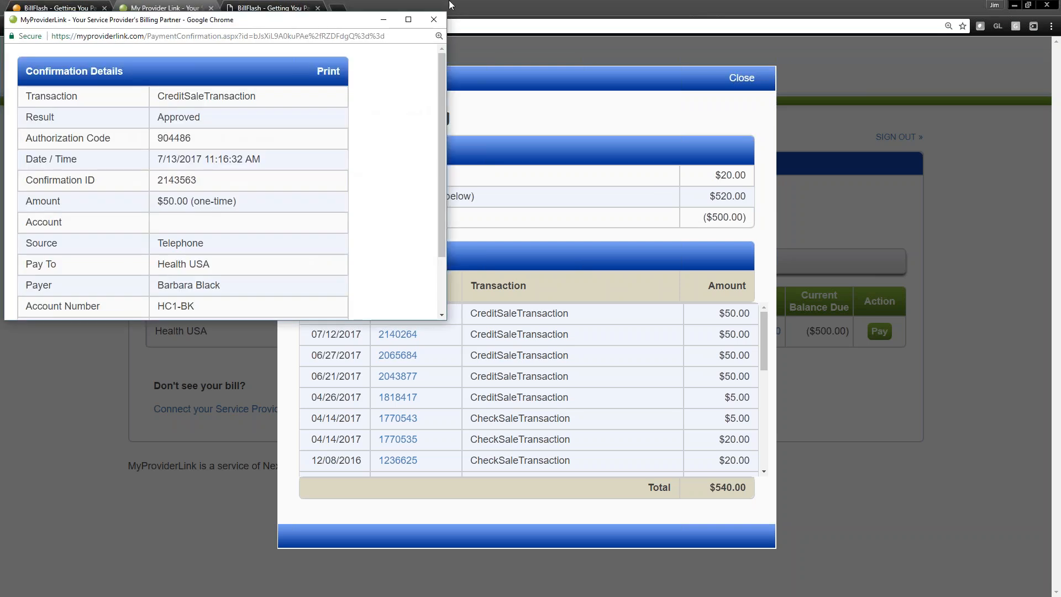
left_click(431, 22)
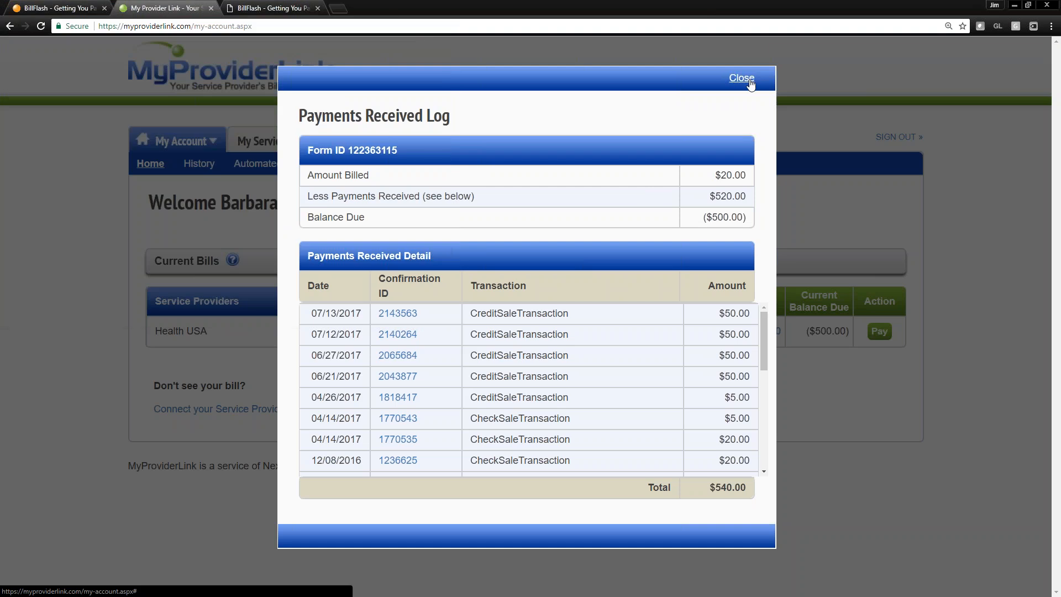
left_click(742, 78)
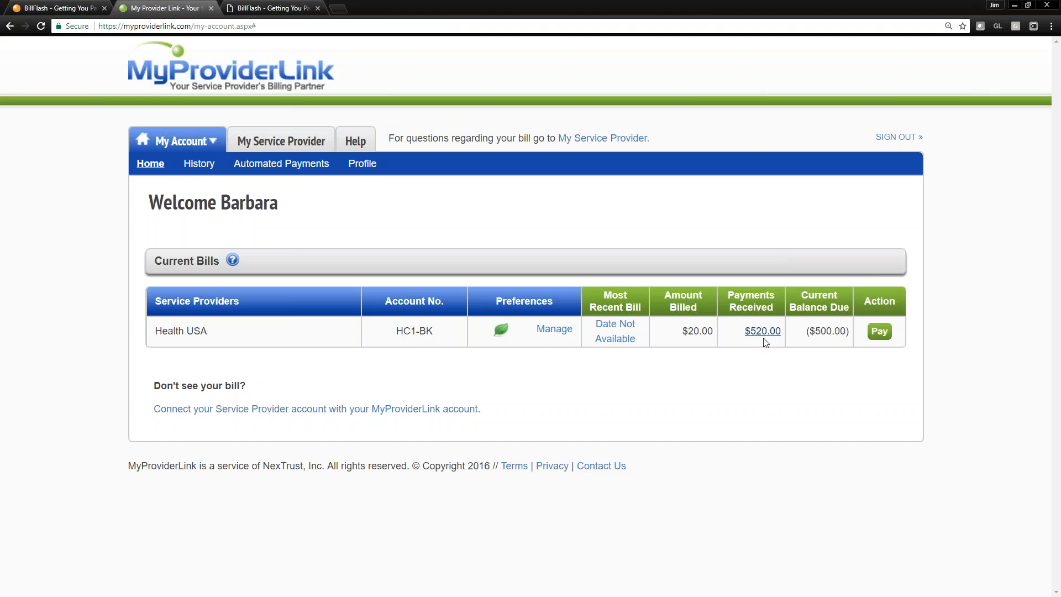
Start a payment to Health USA and choose to use a different payment method to view its entry fields.
left_click(881, 333)
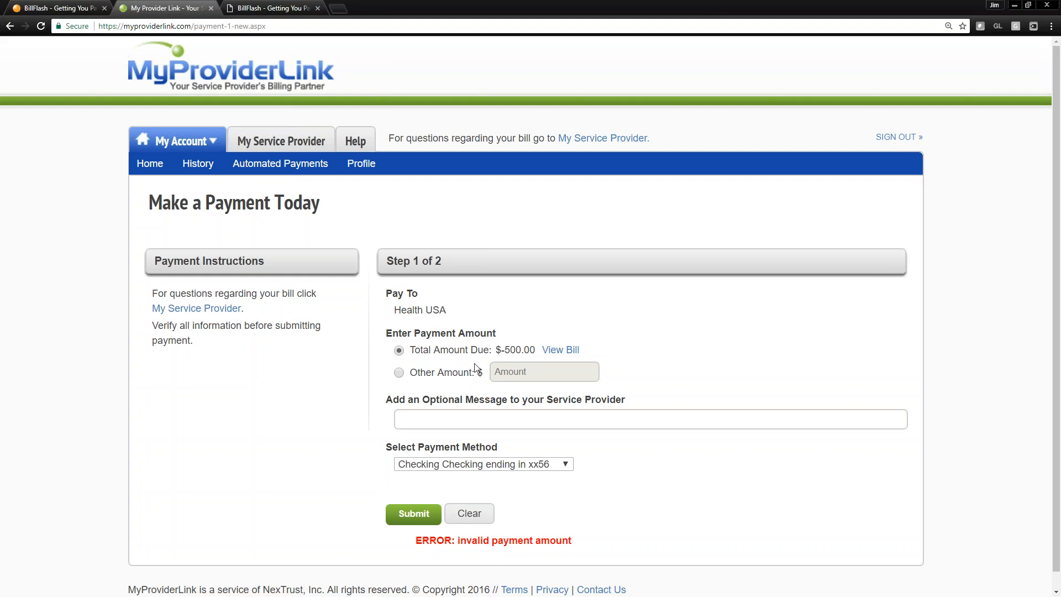
left_click(563, 465)
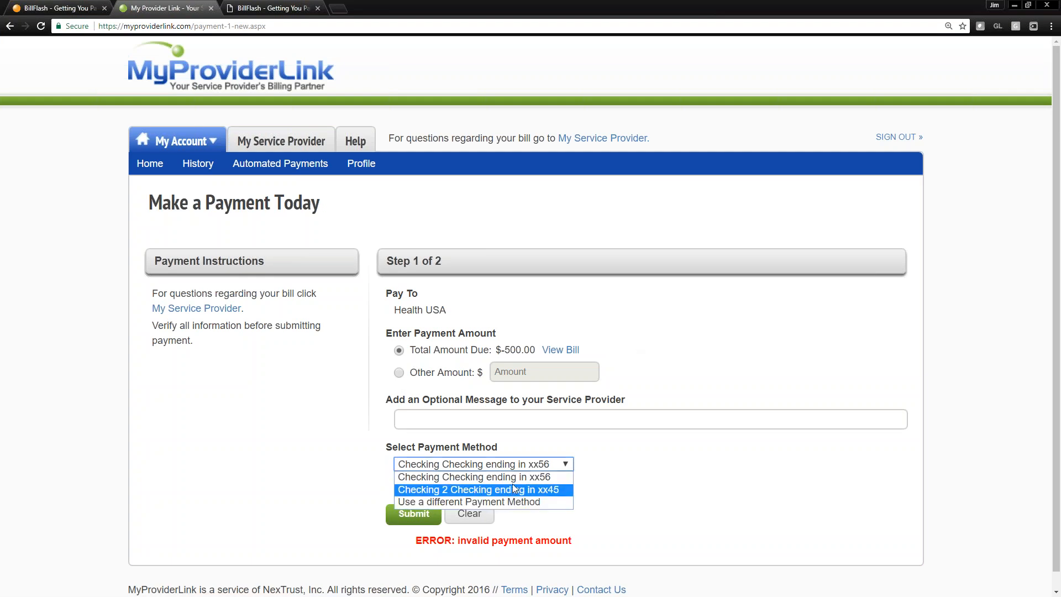
left_click(514, 501)
left_click(399, 503)
scroll(481, 524, "down", 2)
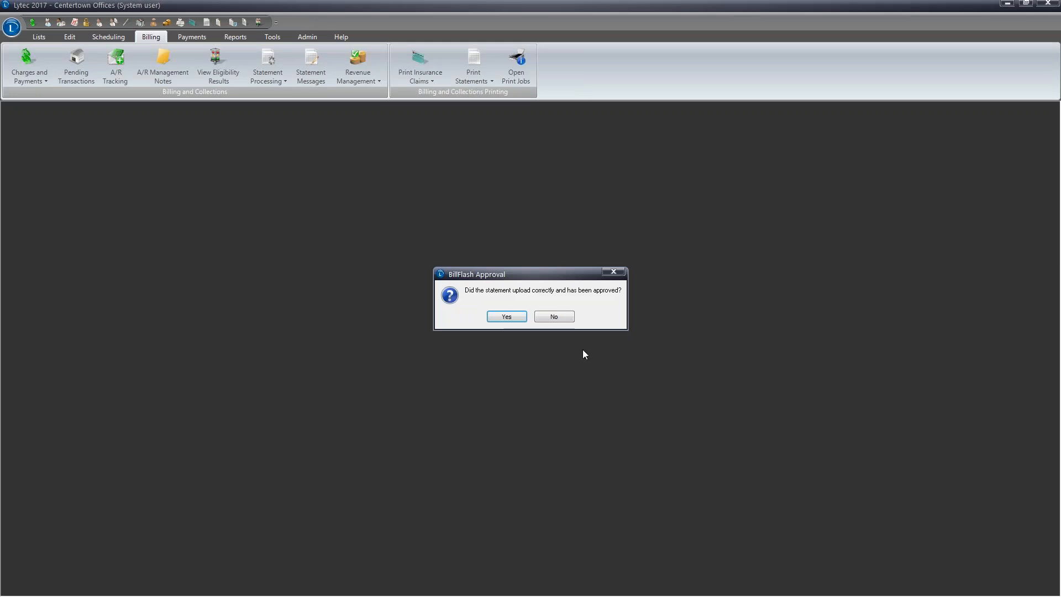
Switch to Lytec, answer No to the statement approval question and fetch new ePay items in a maximized Apply Patient Payment window.
left_click(554, 316)
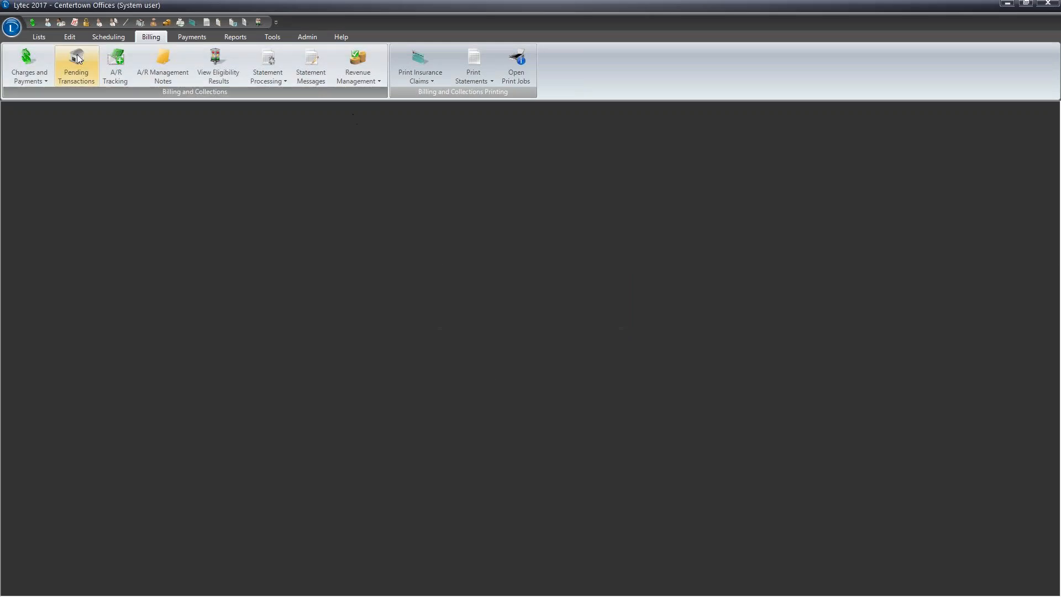
left_click(186, 36)
left_click(27, 64)
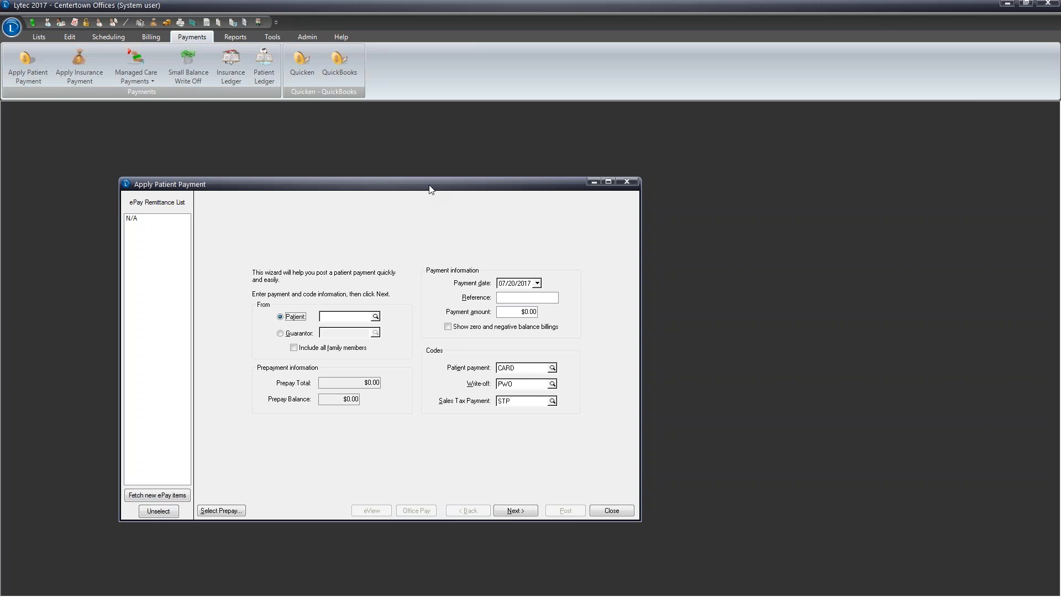
double_click(428, 185)
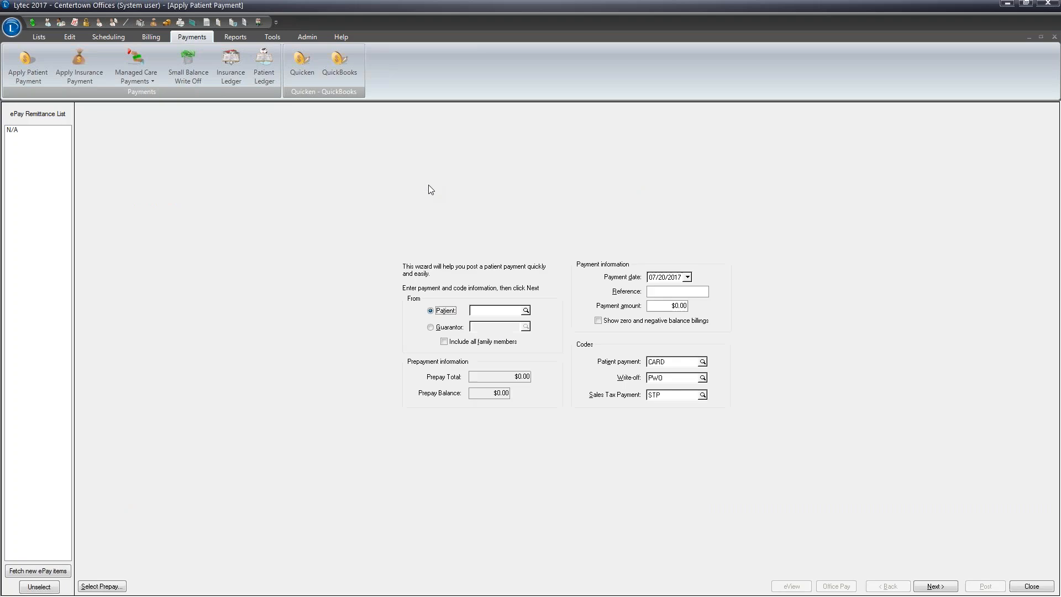
left_click(66, 576)
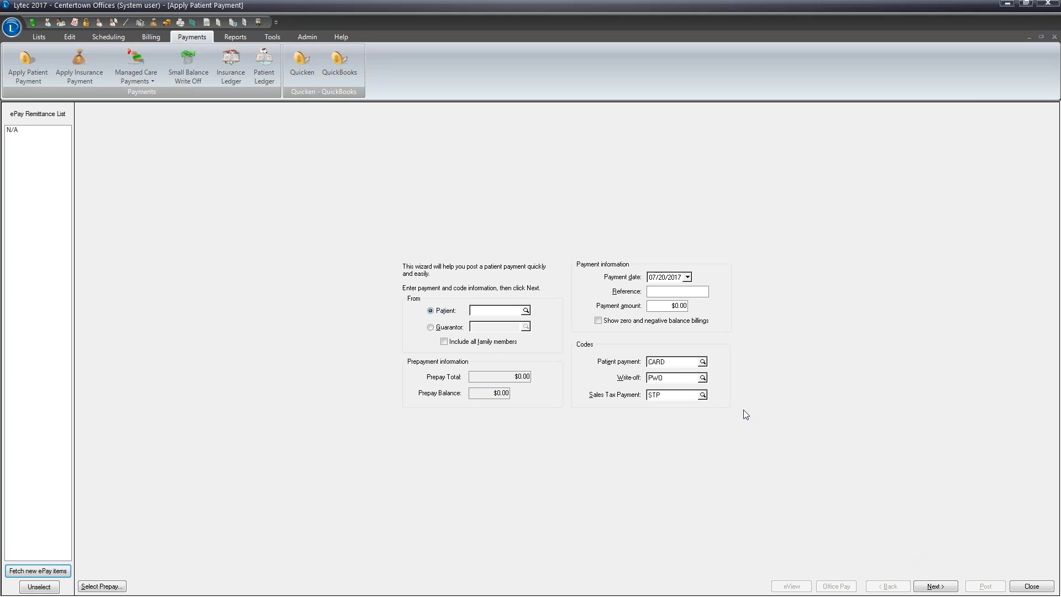
Select the first patient in the patient list for the payment and set the payment amount to $10.00.
left_click(525, 311)
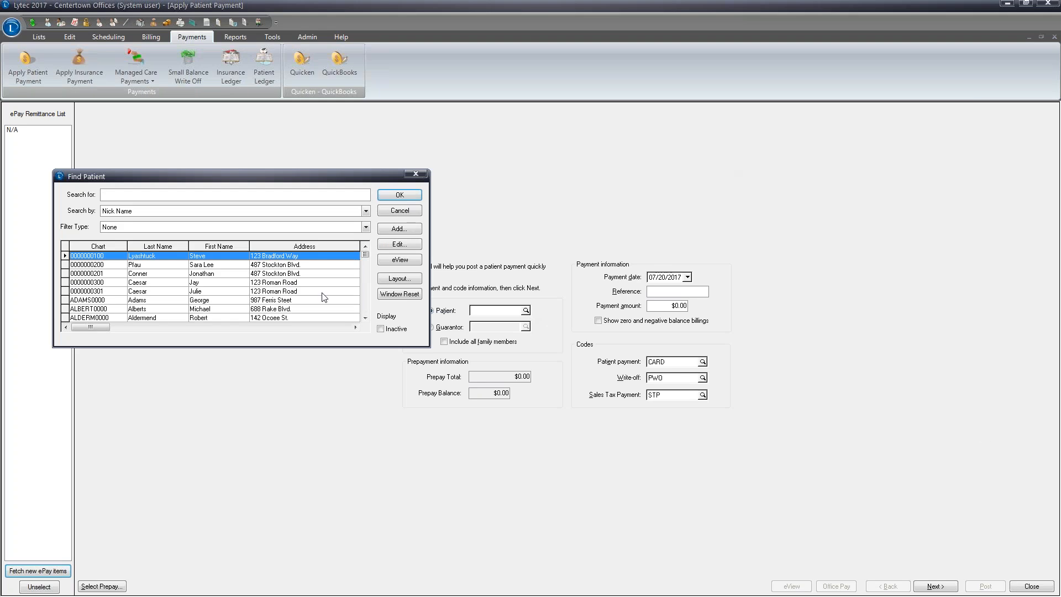
left_click(407, 197)
left_click(545, 317)
left_click(533, 314)
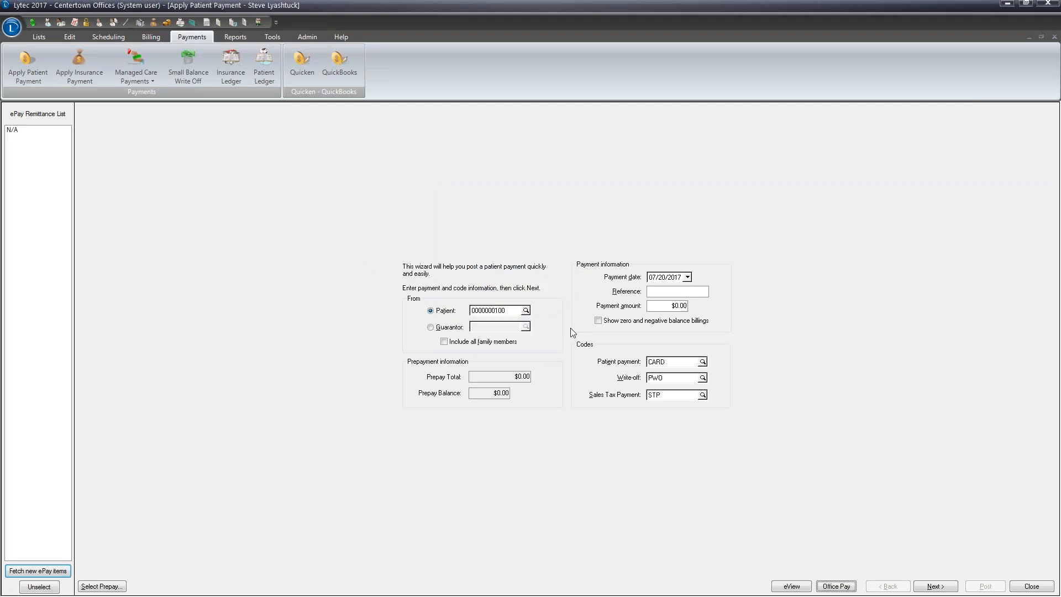
left_click(681, 305)
type("10")
Launch Office Pay for the selected patient and shrink the browser window so it floats over Lytec.
left_click(843, 584)
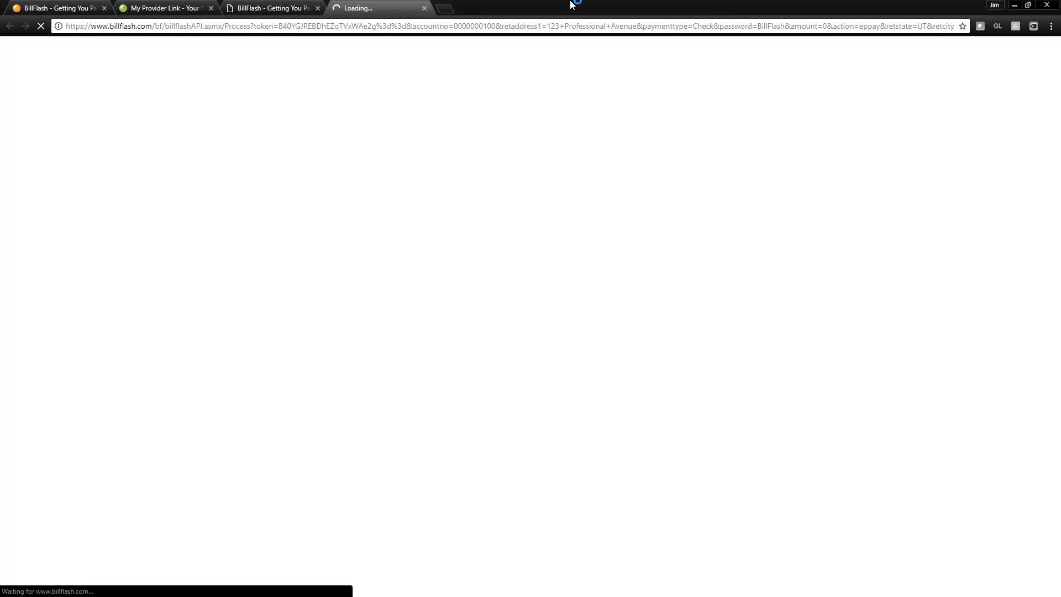
double_click(572, 4)
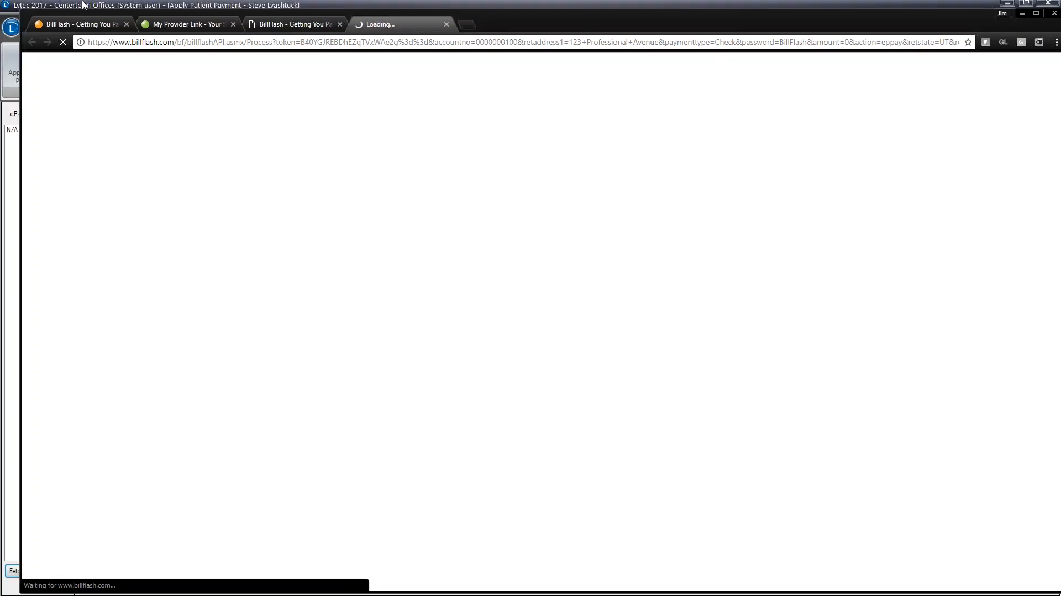
left_click_drag(508, 23, 581, 98)
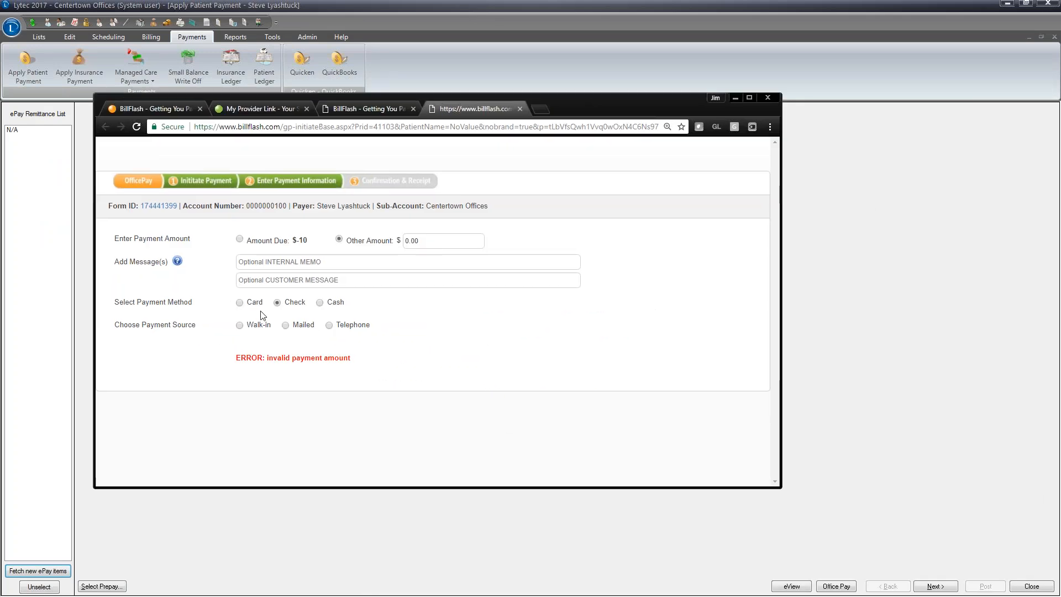
Set the other payment amount to $10, with Card as the payment method and Walk-in as the payment source.
left_click_drag(473, 240, 303, 237)
type("10")
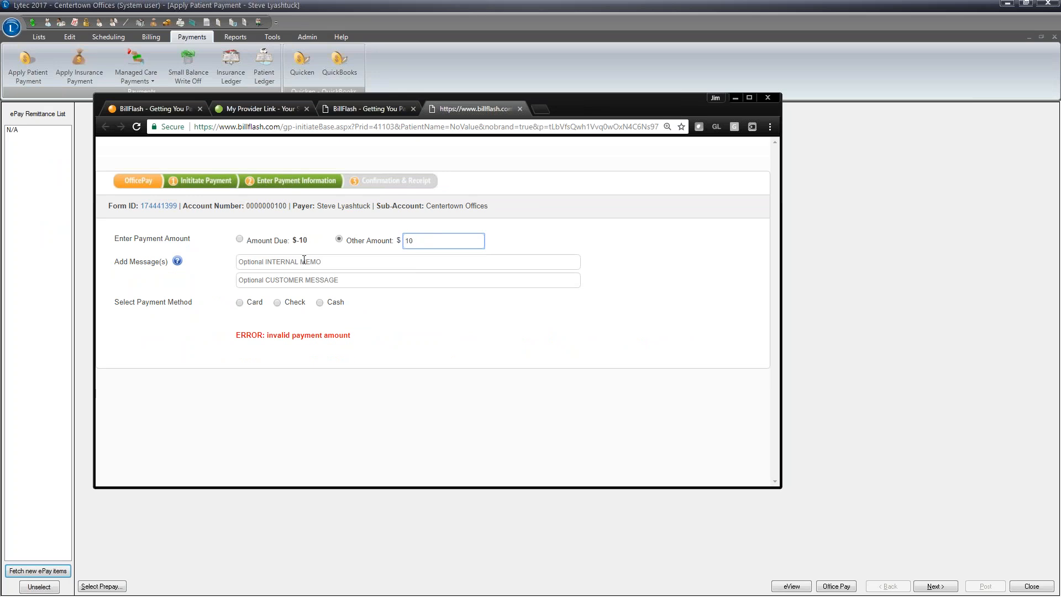
left_click(241, 303)
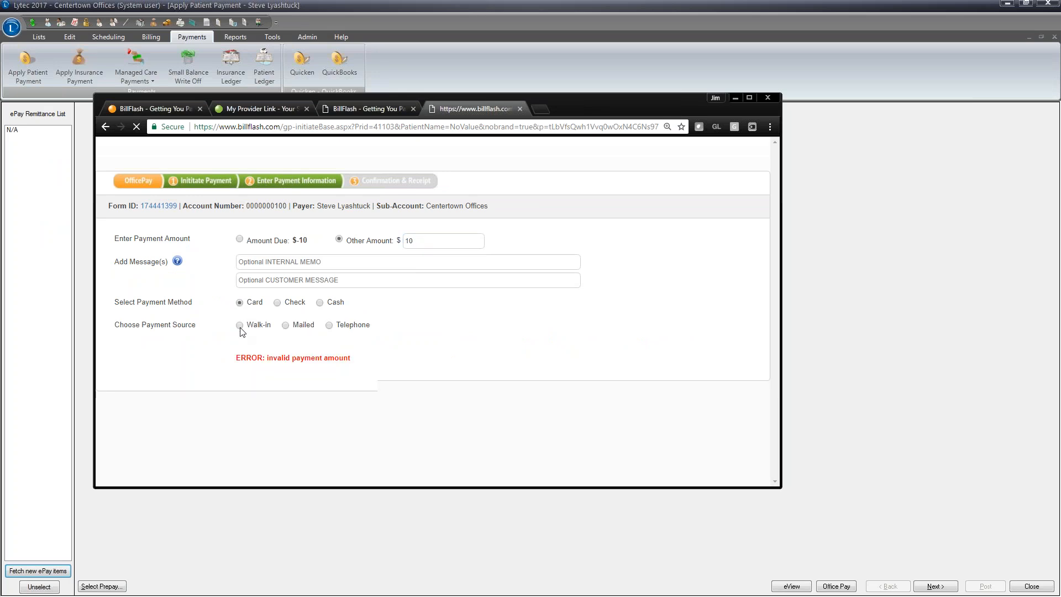
left_click(239, 325)
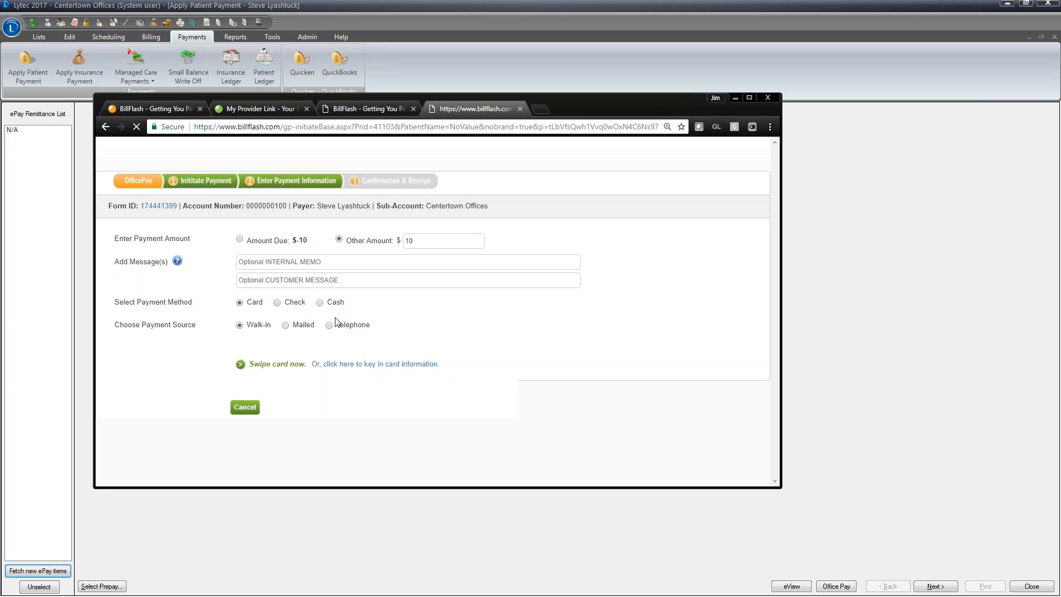
Change the payment method to Cash, process the payment and return from the receipt page to Lytec's Apply Patient Payment window.
left_click(319, 303)
left_click(253, 345)
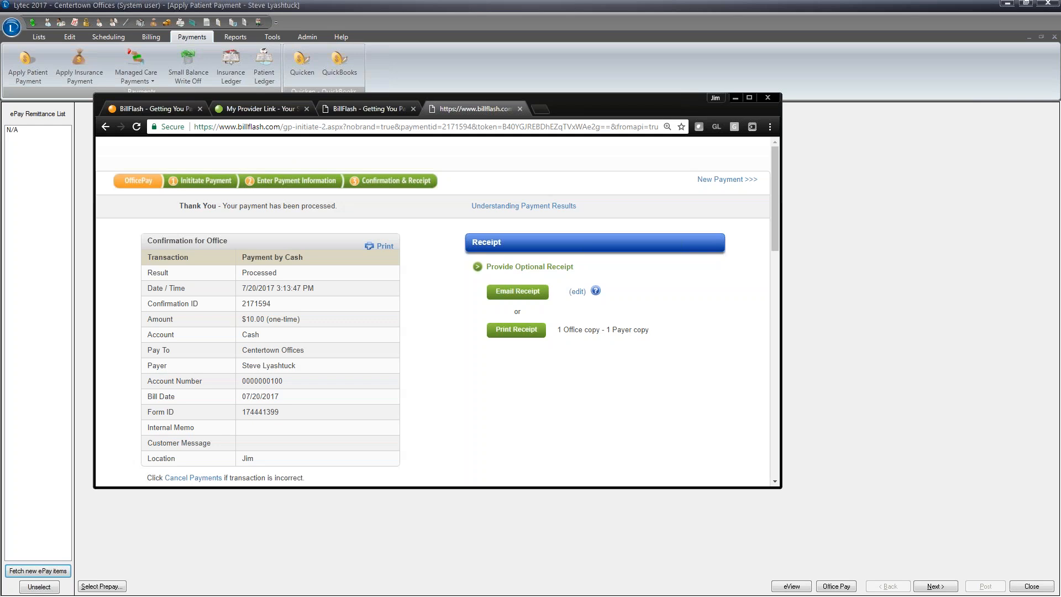
left_click_drag(577, 104, 585, 132)
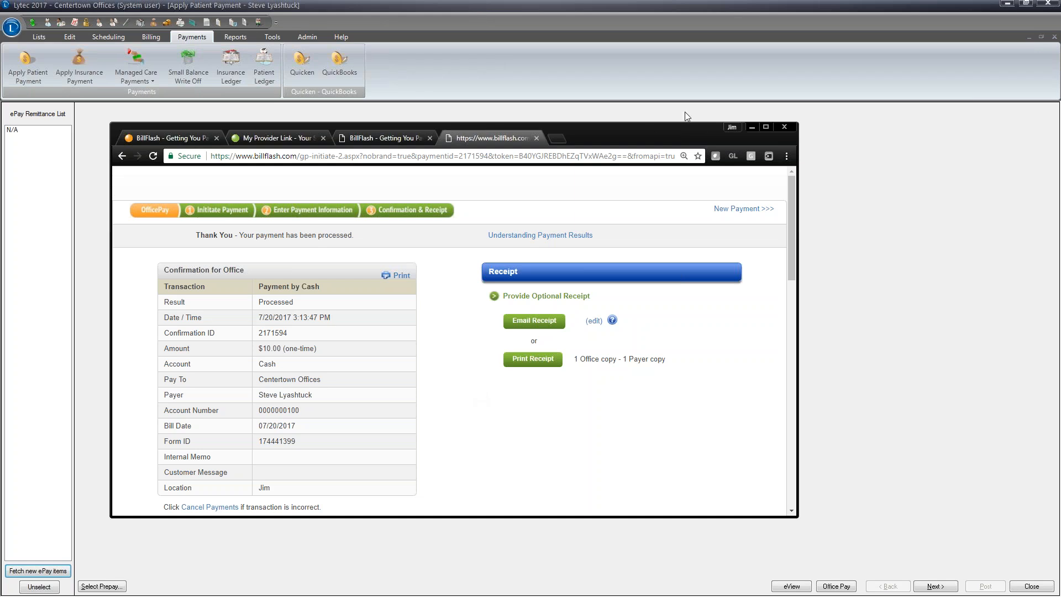
double_click(688, 130)
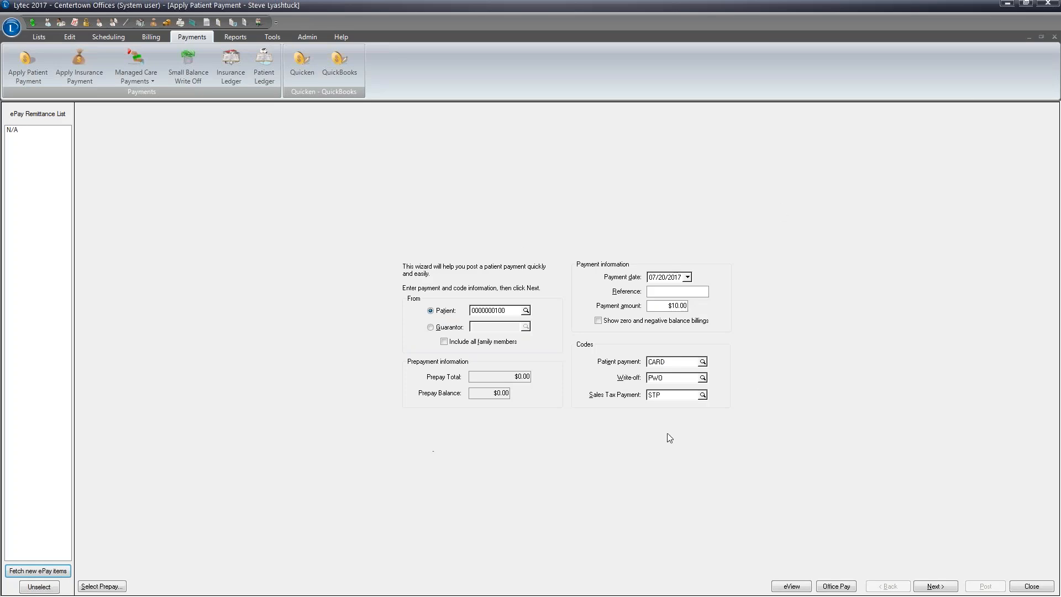
Schedule an appointment at 10:15 AM on July 20, 2017 for the second patient in the patient list.
left_click(108, 38)
left_click(122, 75)
double_click(124, 200)
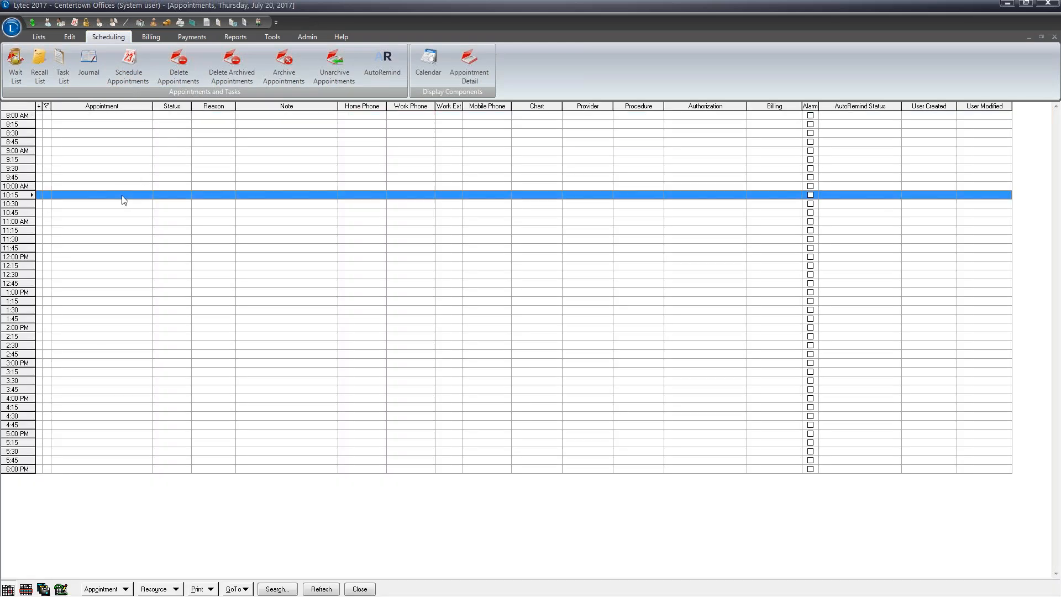
left_click(483, 214)
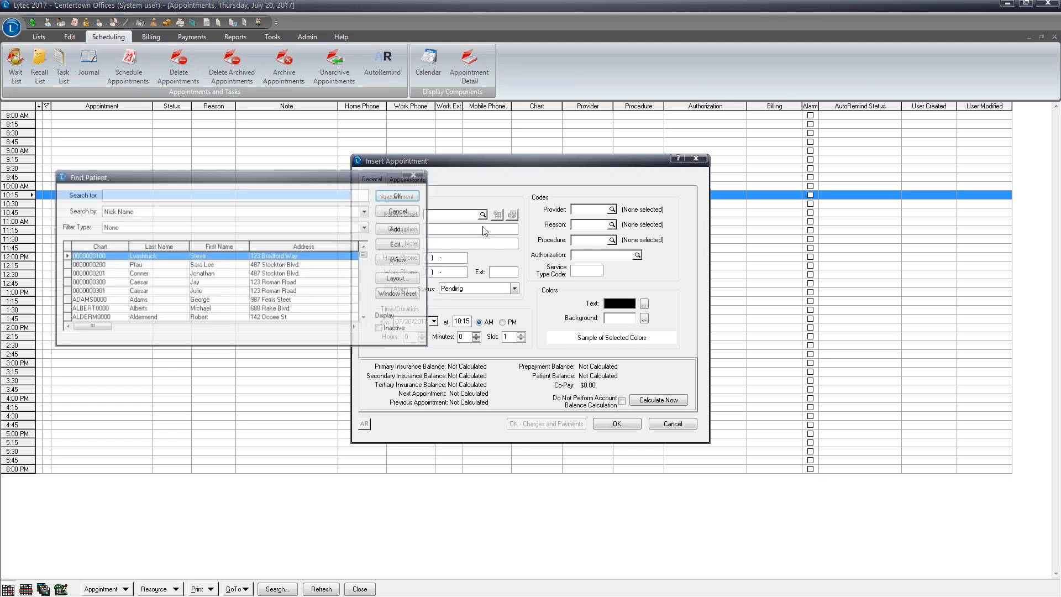
left_click(207, 264)
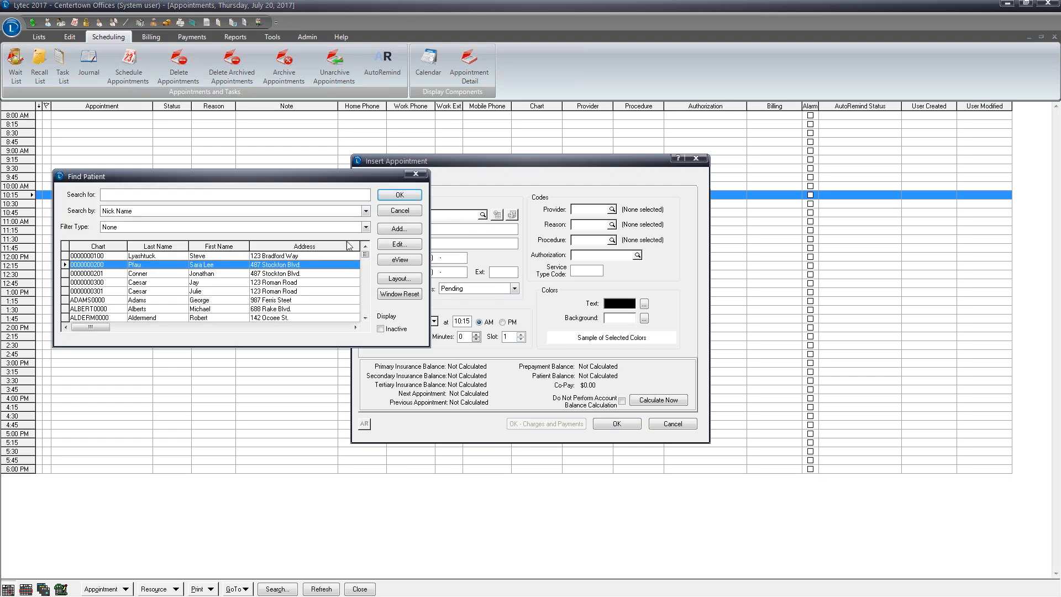
left_click(409, 197)
left_click(627, 424)
Enter a copay prepayment of $20.00 for the 10:15 appointment, using the CARD transaction code.
right_click(75, 195)
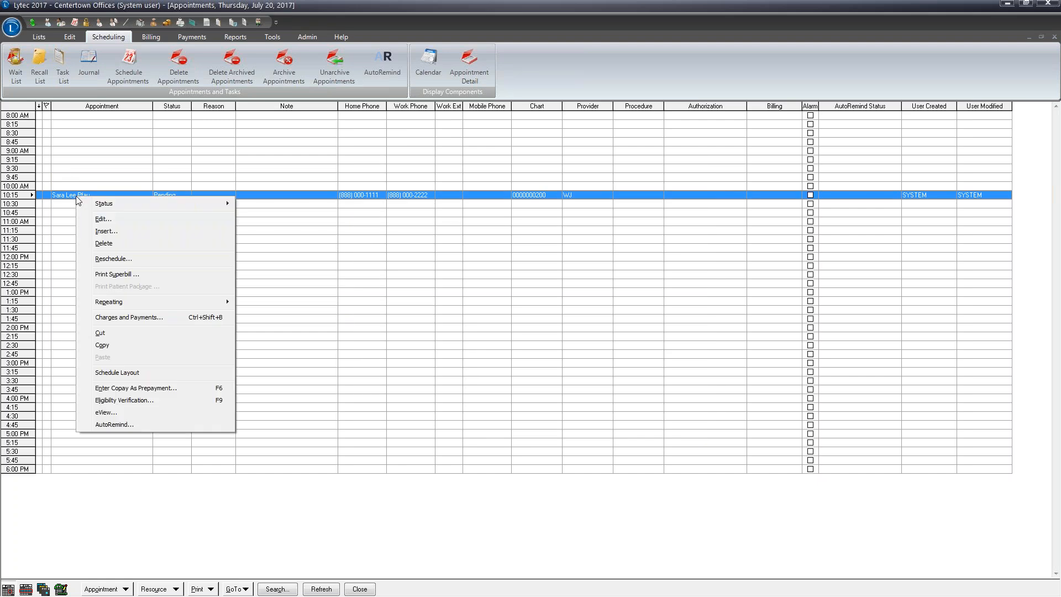
left_click(131, 388)
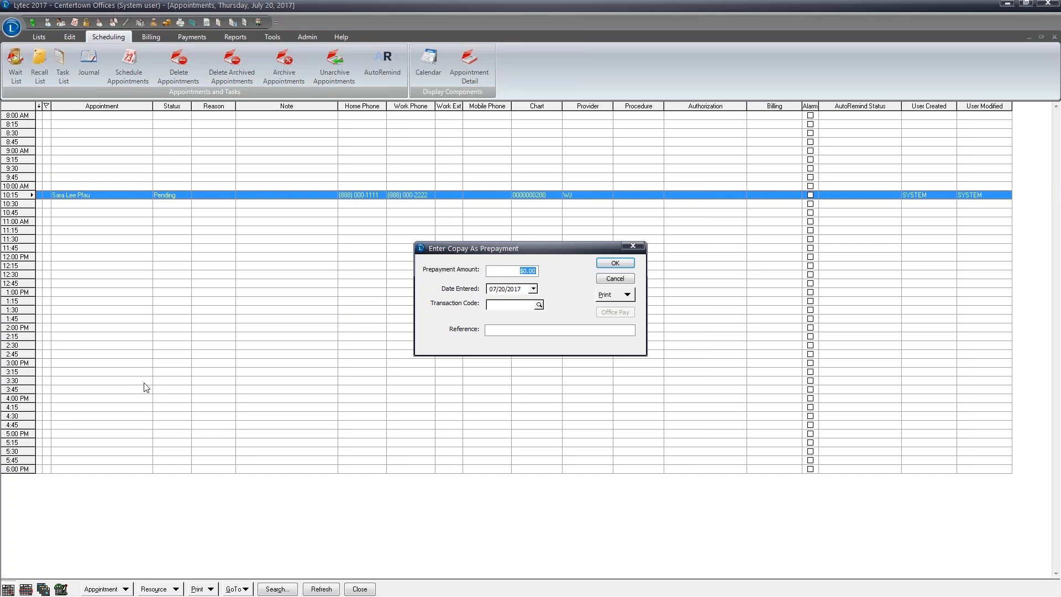
type("20")
left_click(539, 304)
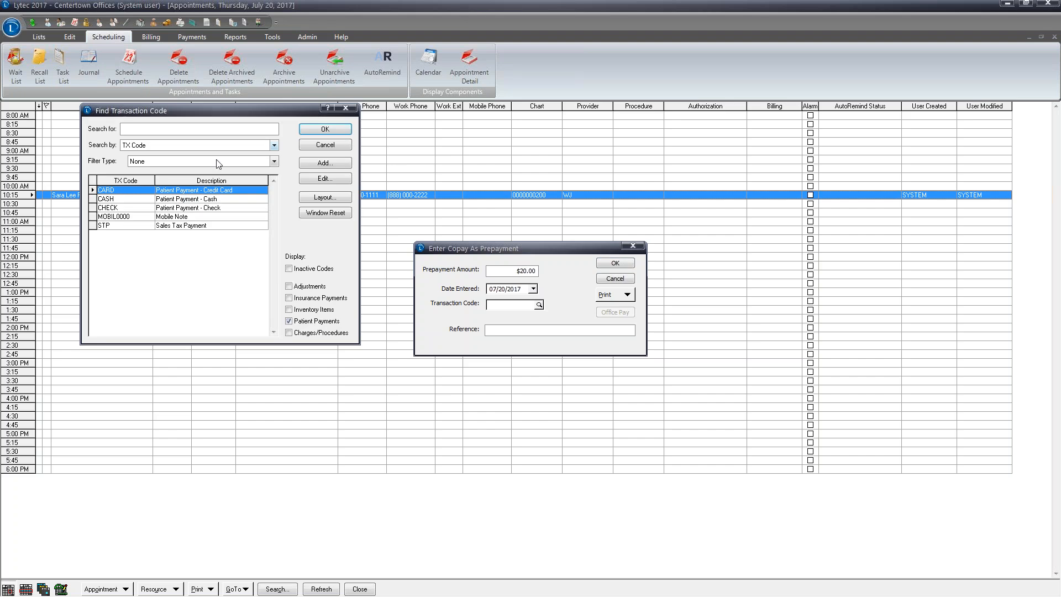
left_click(325, 129)
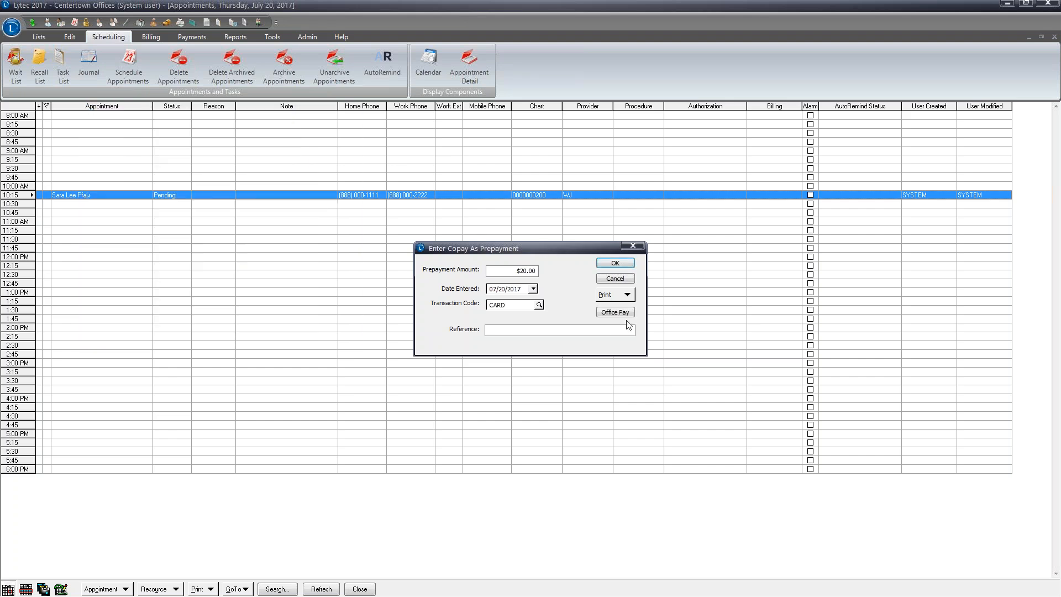
Launch Office Pay for the copay in a floating browser window and submit the $20.00 payment with Cash as the method.
left_click_drag(568, 249, 284, 398)
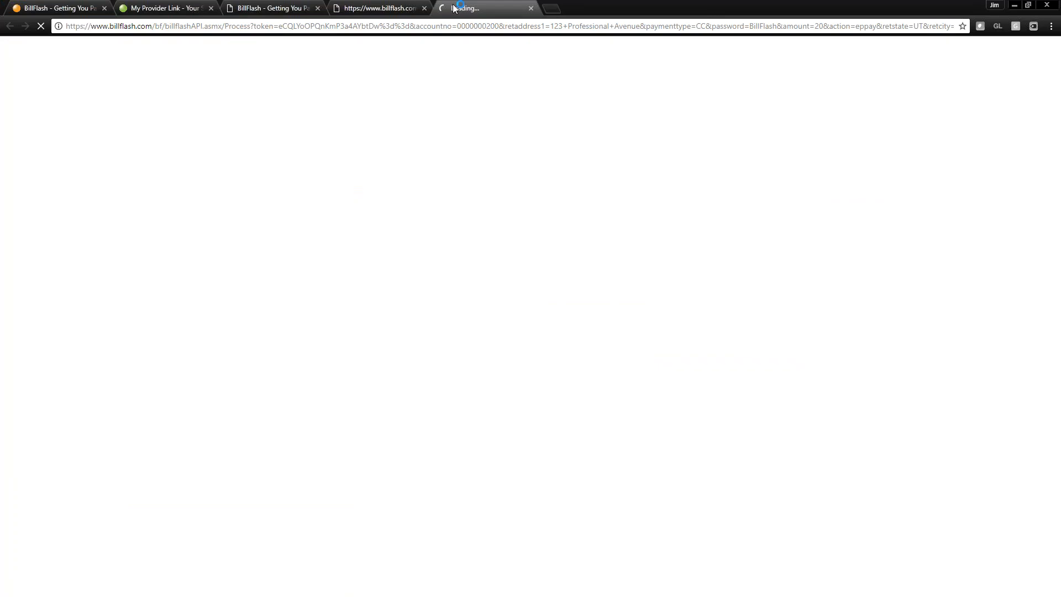
double_click(591, 4)
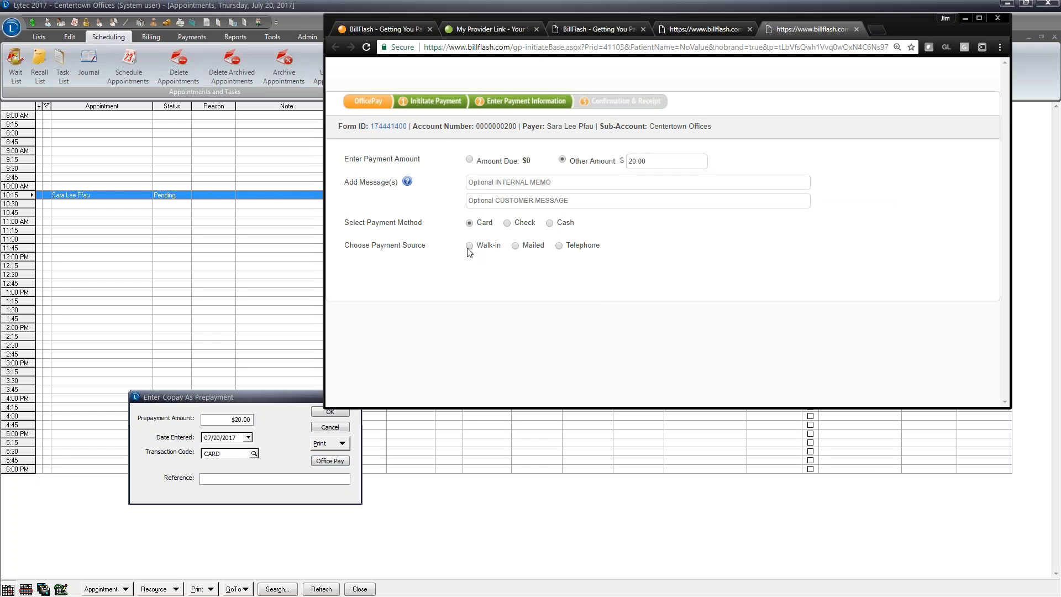
left_click(547, 226)
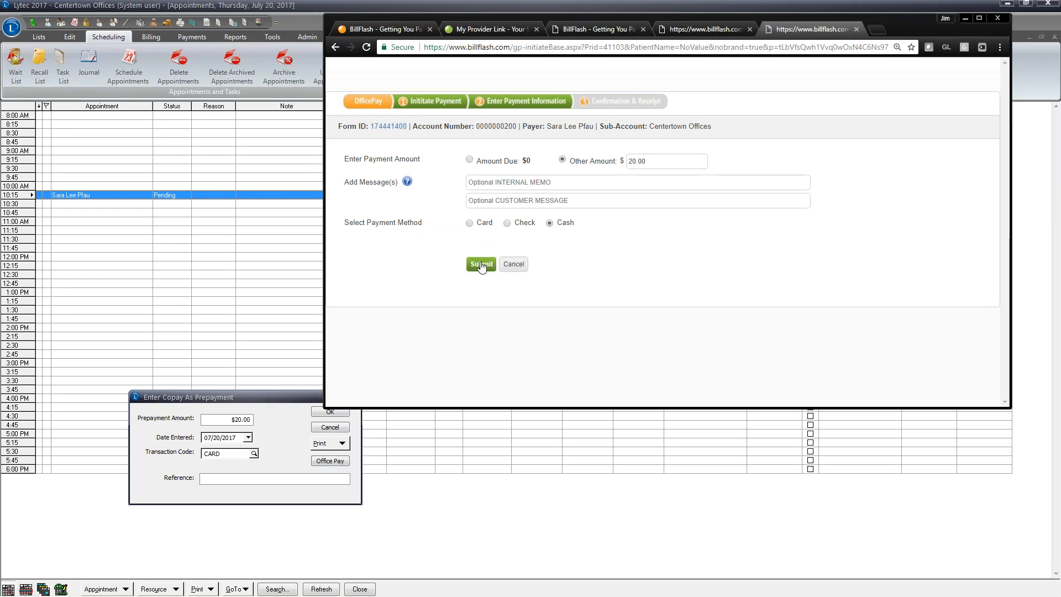
left_click(481, 264)
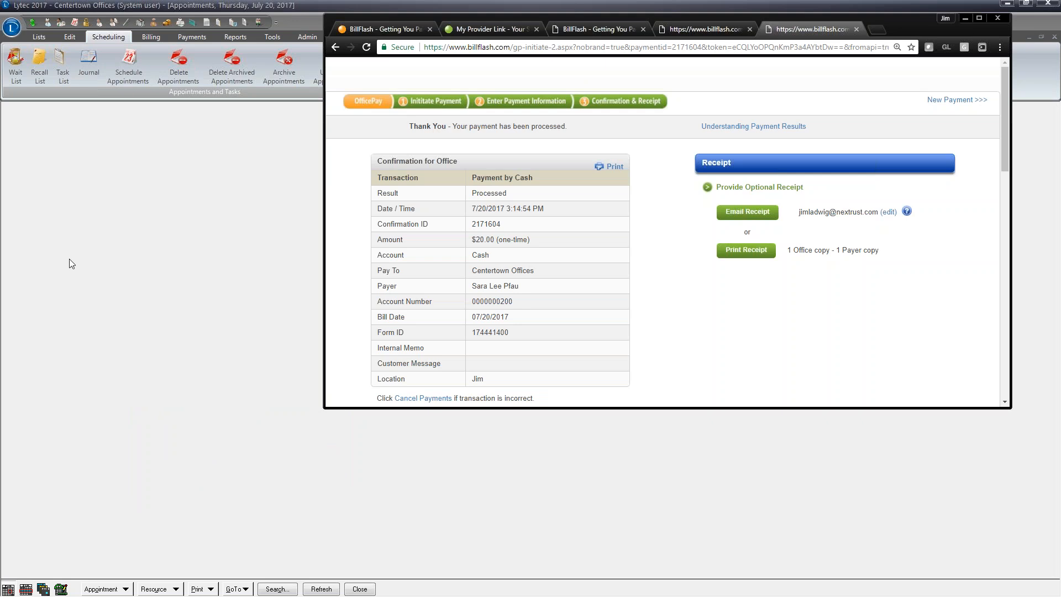
Return to Lytec and open Charges and Payments for the scheduled patient.
left_click(252, 276)
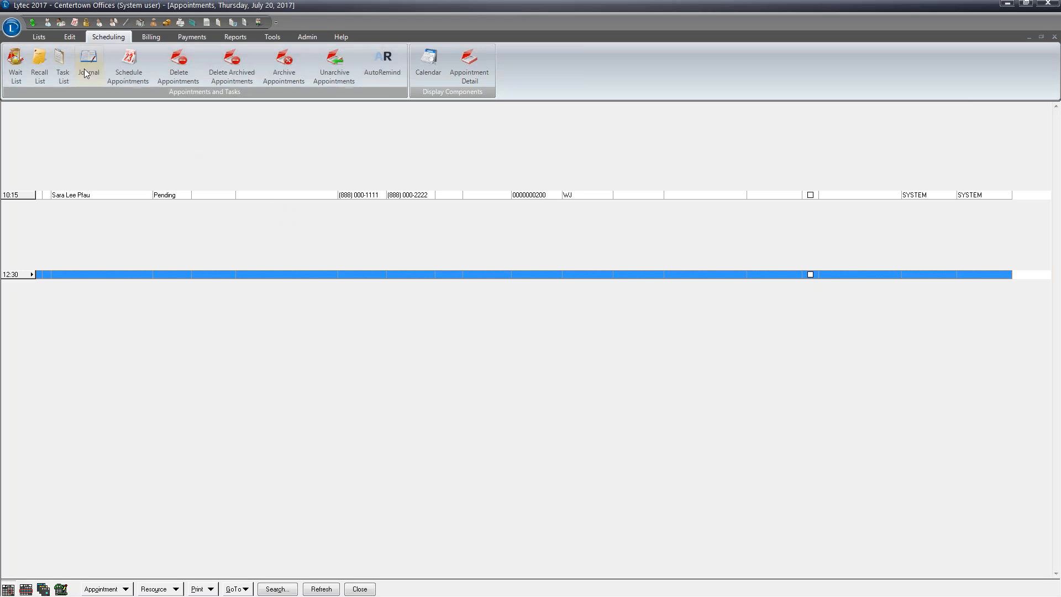
left_click(150, 37)
left_click(29, 69)
left_click(46, 97)
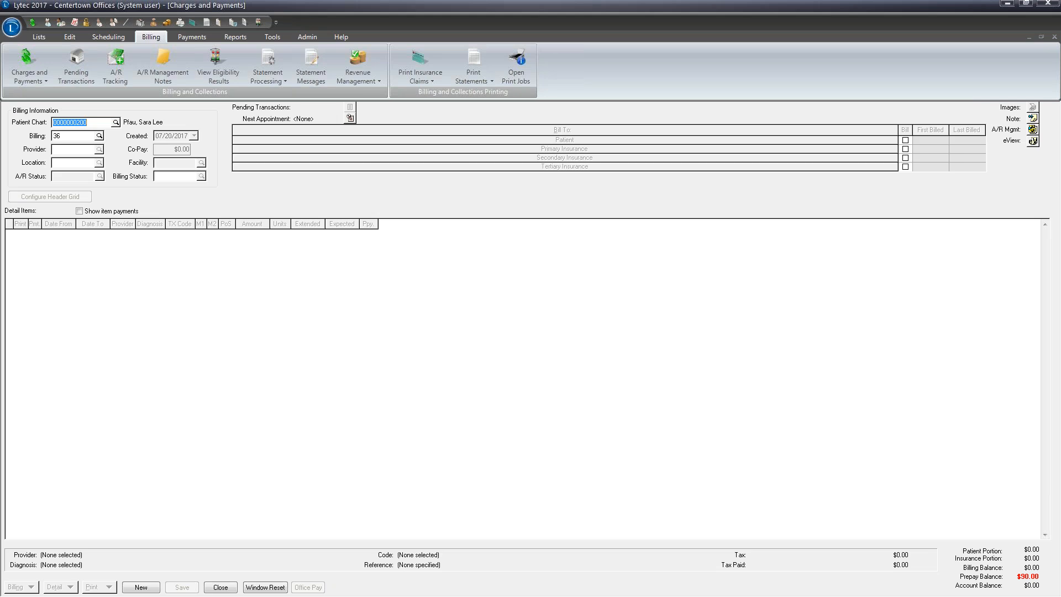
Switch back to the maximized browser, close the two payment receipts and the file review page, and show the BillFlash account home page.
left_click_drag(0, 19, 711, 19)
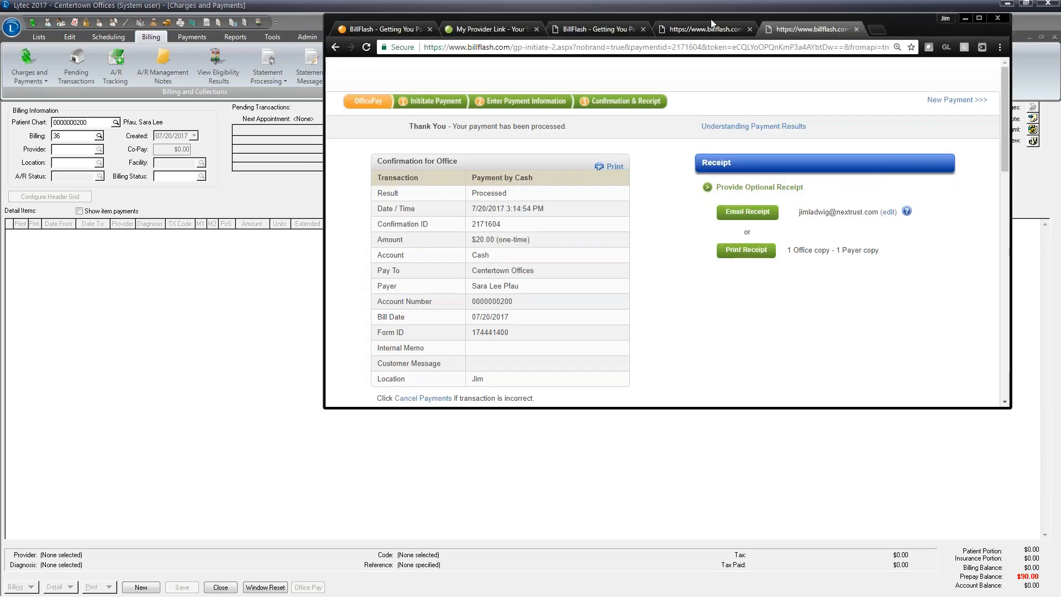
double_click(896, 21)
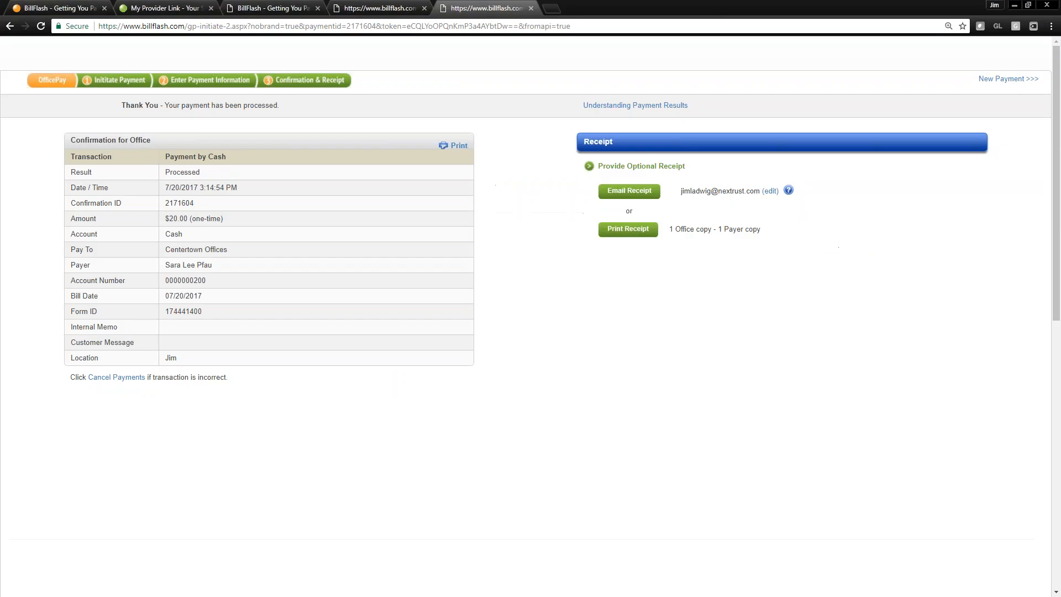
left_click(532, 12)
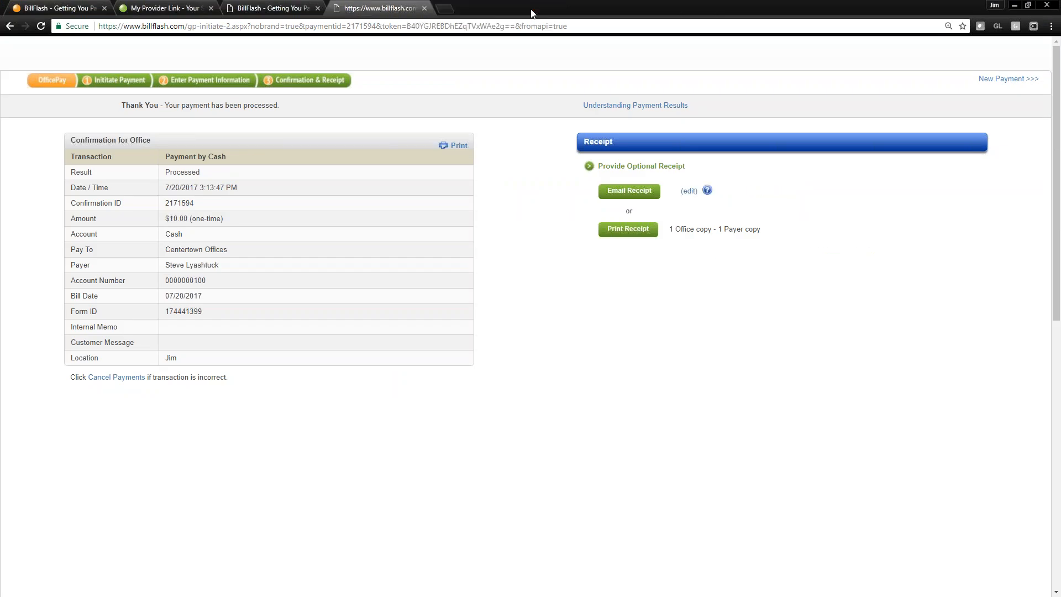
left_click(424, 9)
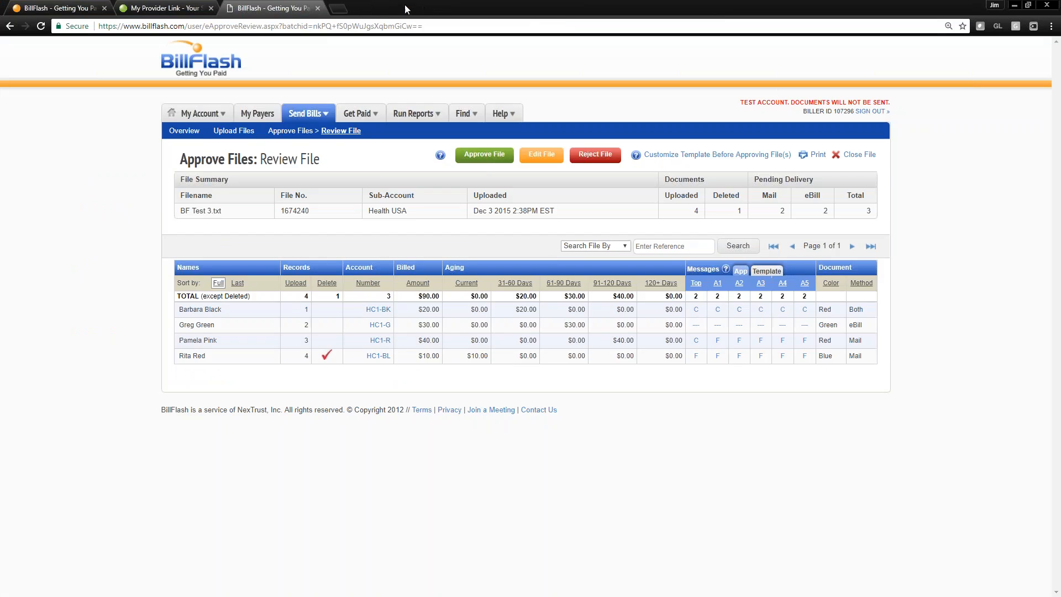
left_click(317, 8)
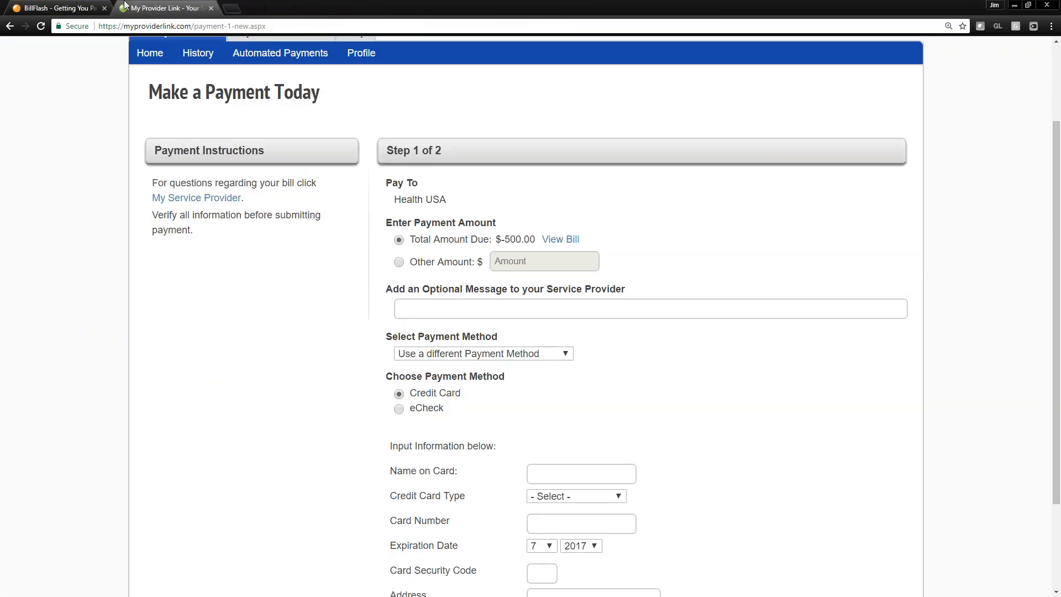
left_click(93, 7)
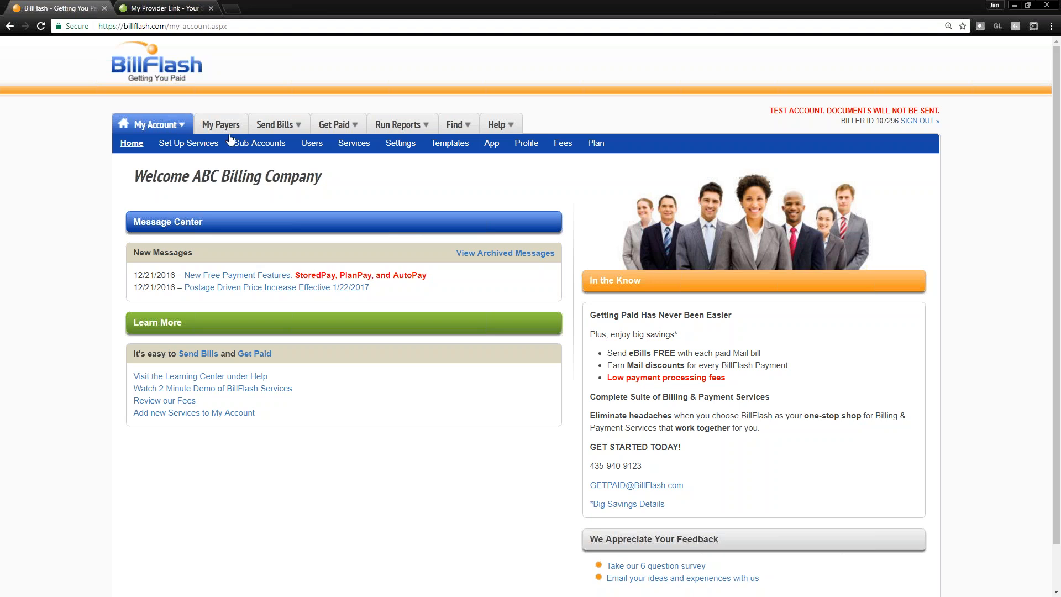
Delete the pending StoredPay agreement of the third payer in My Payers and close the confirmation.
left_click(221, 130)
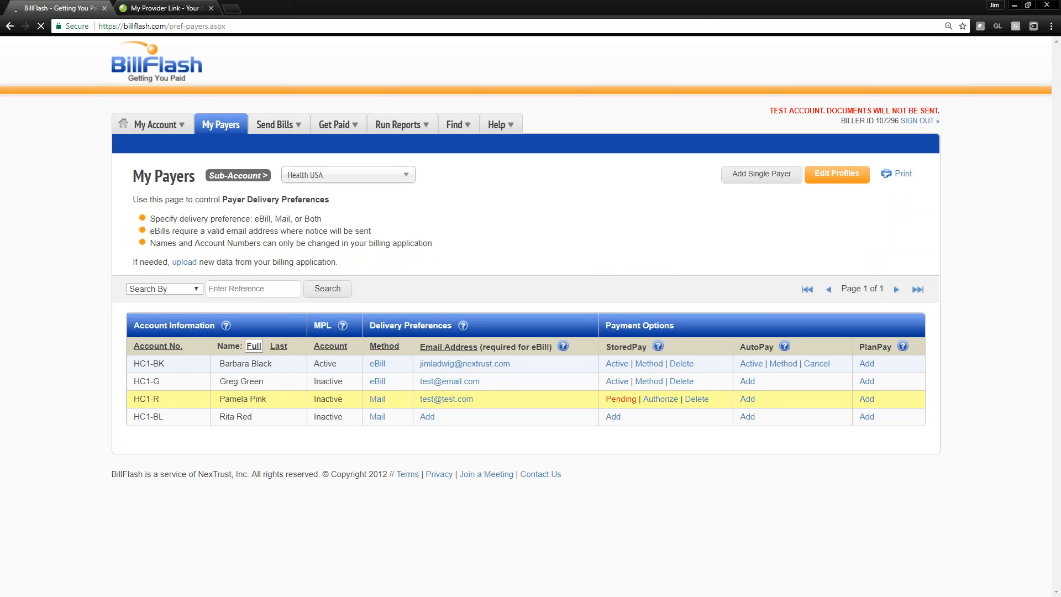
left_click(696, 399)
left_click(618, 210)
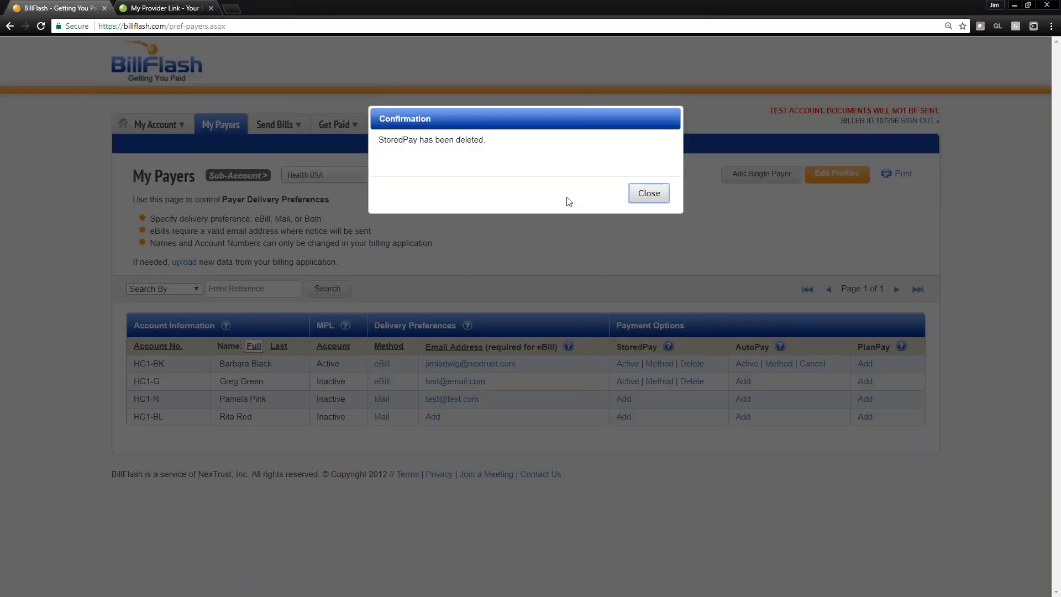
left_click(644, 200)
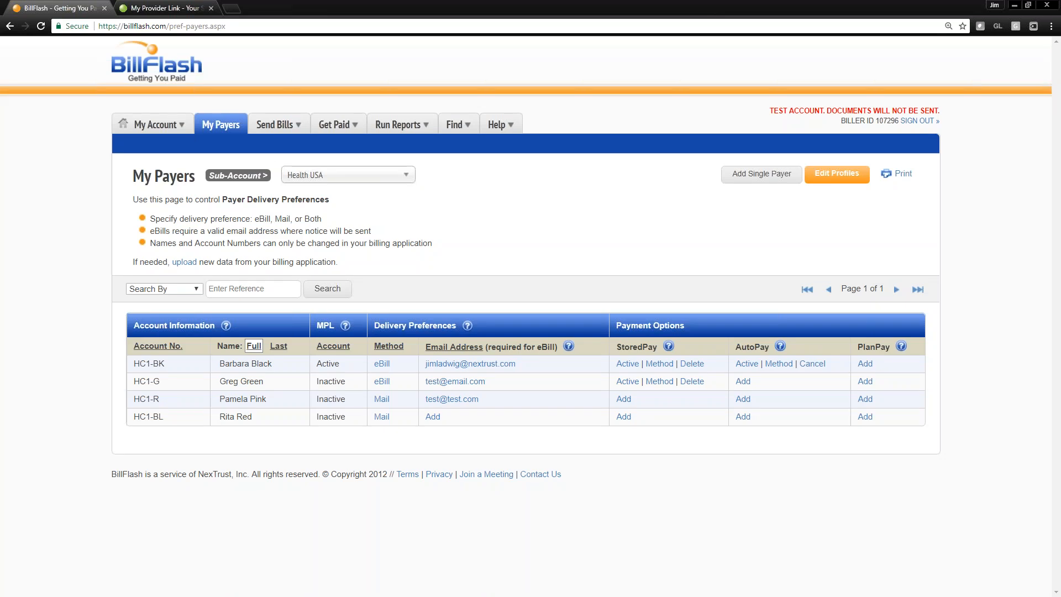
Fill in a new StoredPay for the third payer with a maximum payment of $500 and Card as the method, and close it without saving.
left_click(623, 398)
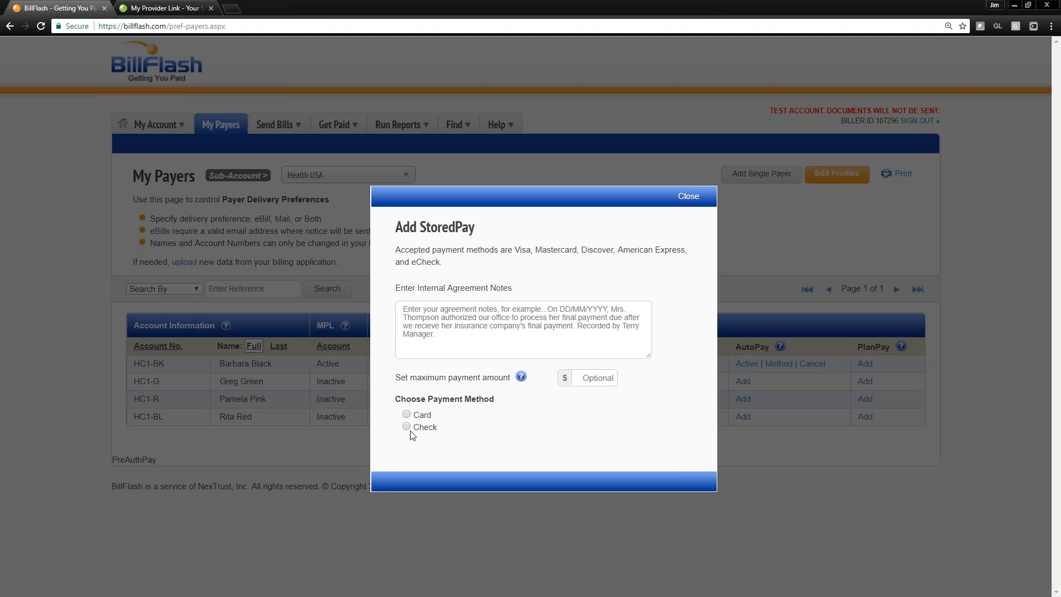
left_click(605, 384)
type("500")
left_click(406, 415)
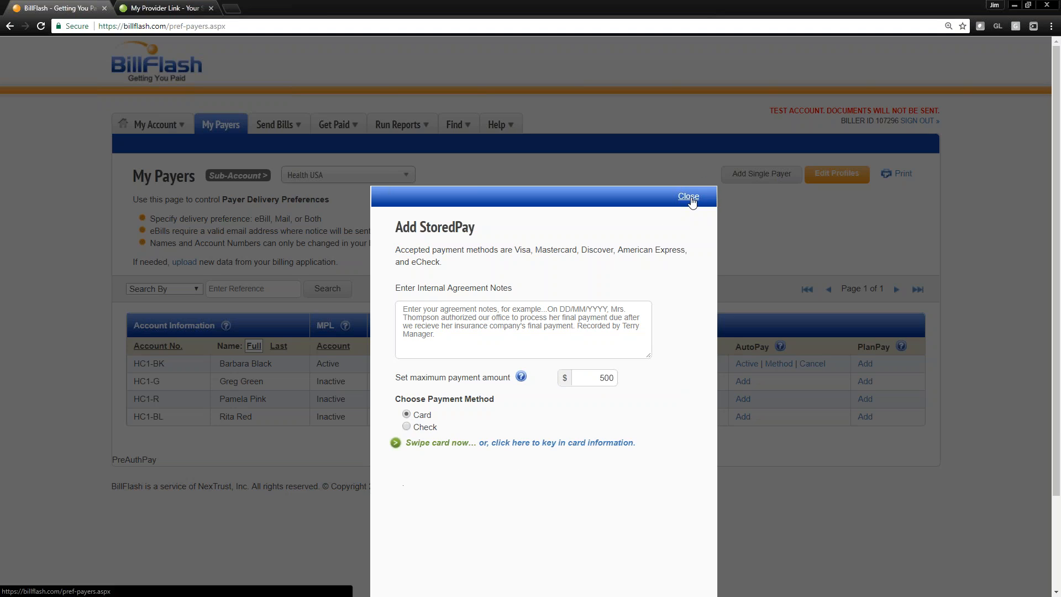
left_click(688, 197)
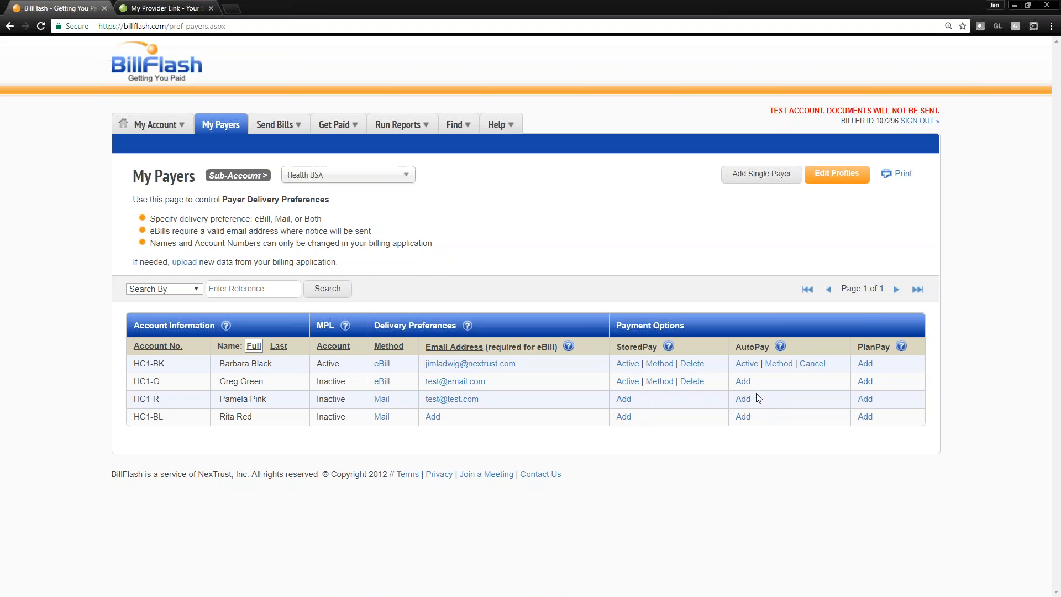
Fill in a PlanPay for the third payer with 18 monthly payments of $100 beginning 07/25/2017, and close it without saving.
left_click(866, 399)
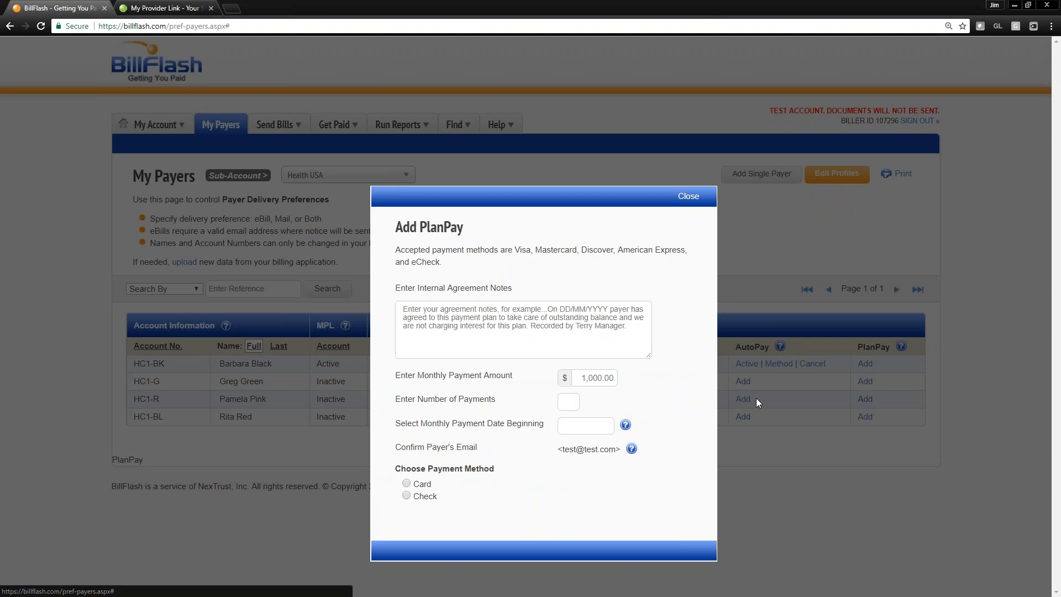
left_click(591, 379)
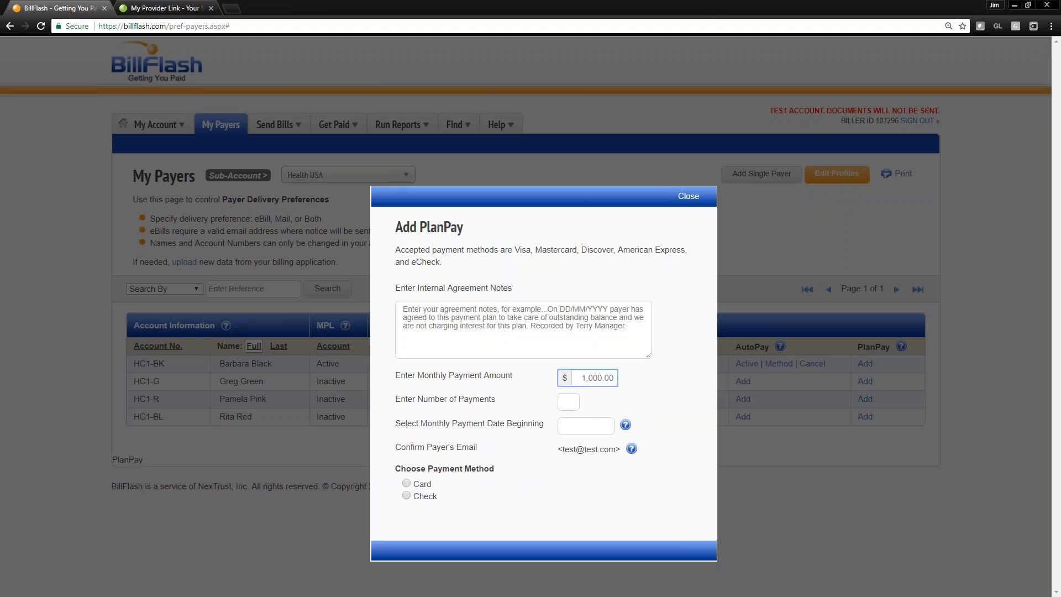
type("100")
left_click(574, 400)
type("18")
left_click(606, 430)
left_click(612, 561)
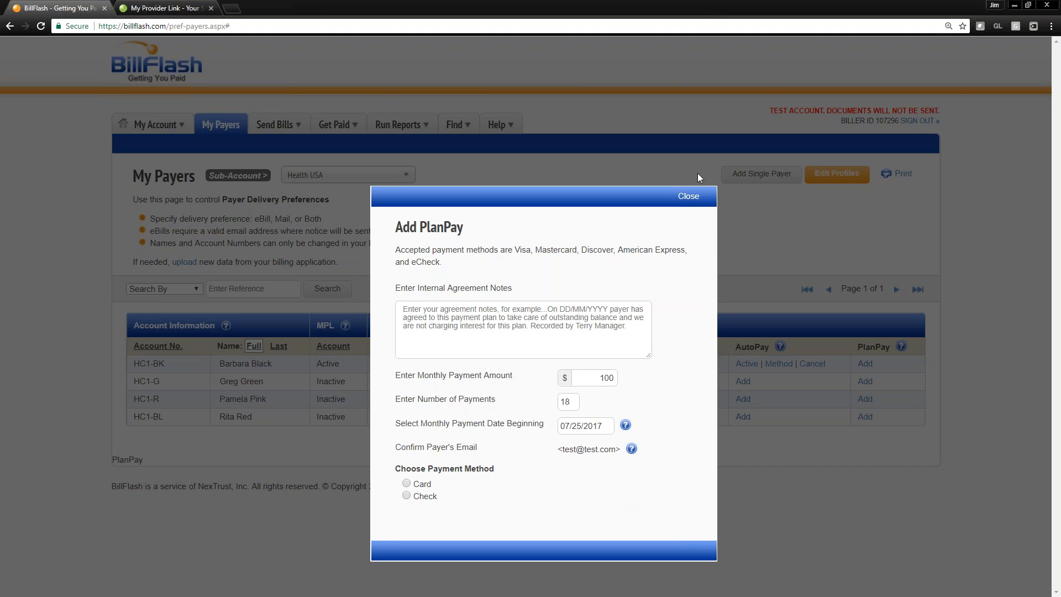
left_click(689, 196)
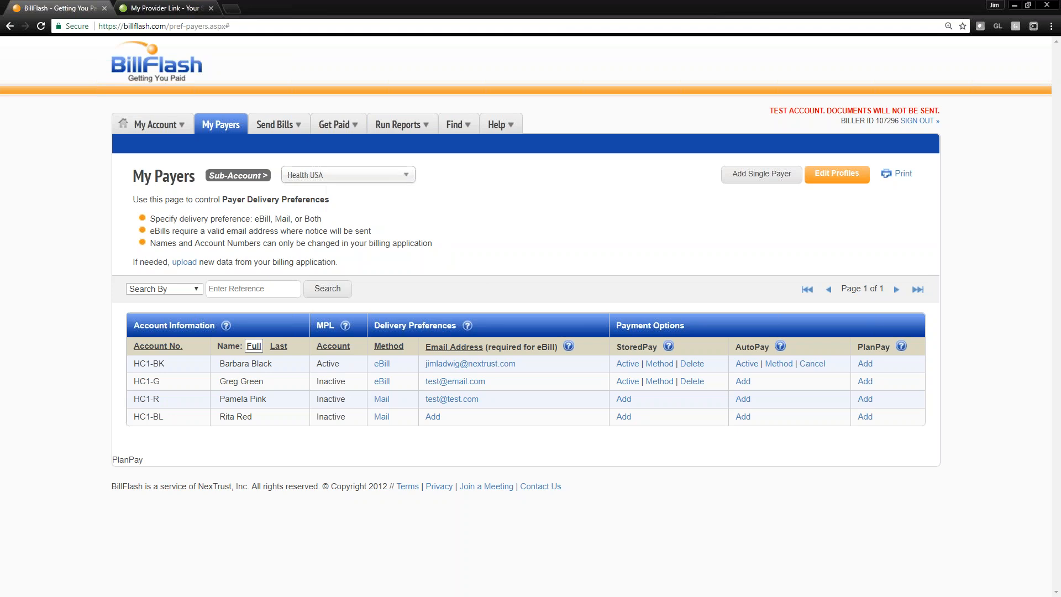
Initiate a payment in BillFlash and look up the payer by name to reach the payment information form.
mouse_move(340, 128)
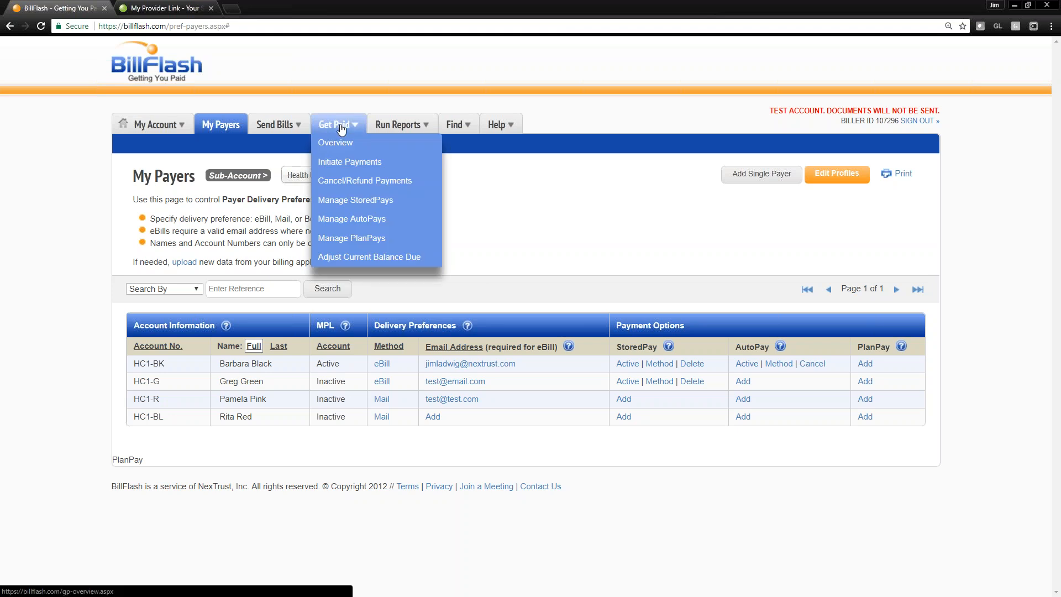
left_click(361, 163)
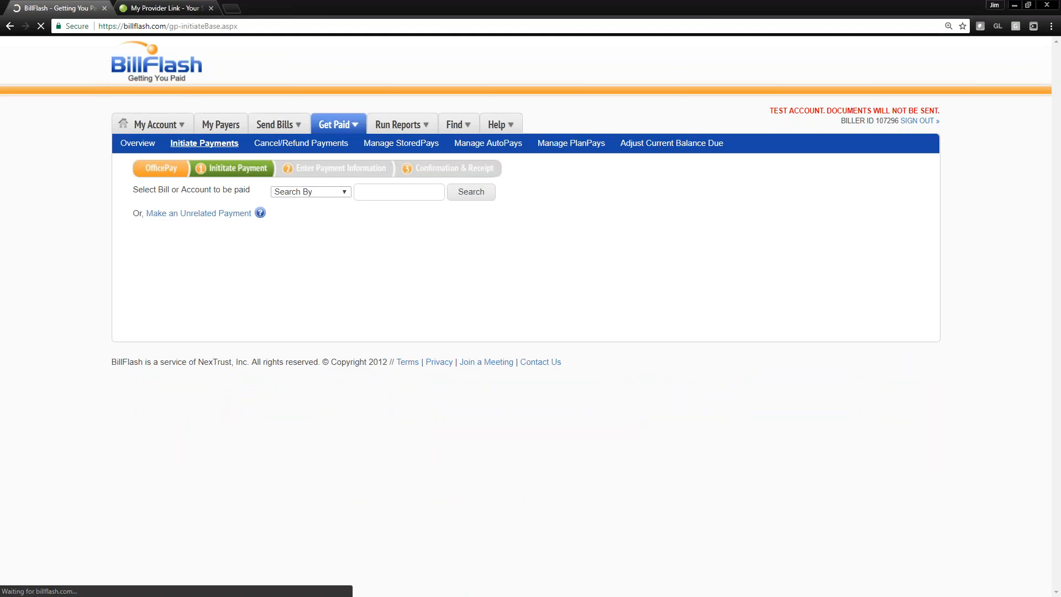
left_click(344, 192)
left_click(377, 190)
left_click(343, 192)
left_click(334, 235)
left_click(384, 194)
type("black")
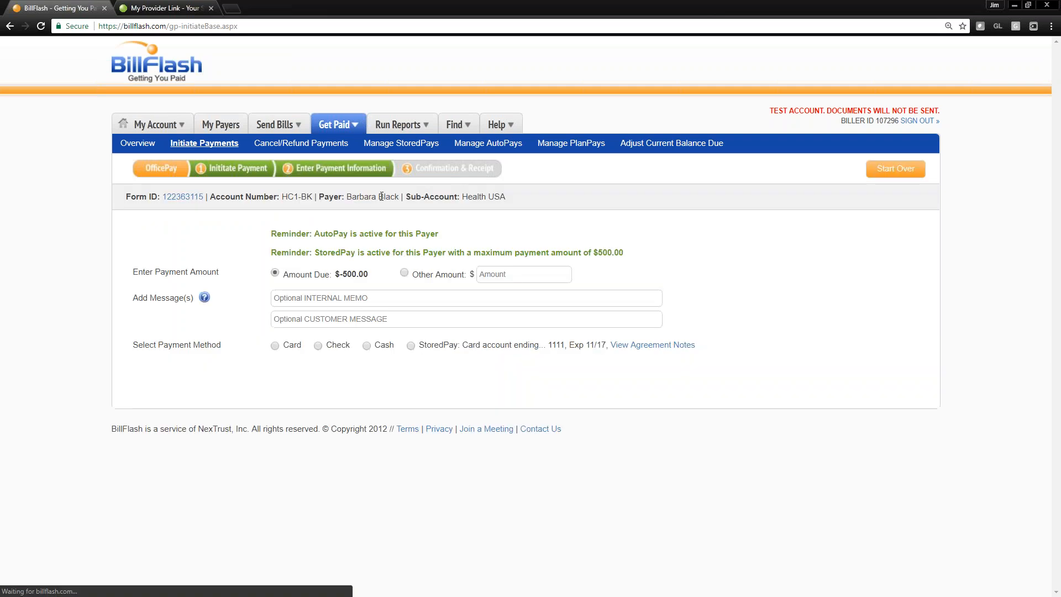
Set the other payment amount to $25 and choose the payer's StoredPay card as the payment method.
left_click_drag(300, 197, 316, 198)
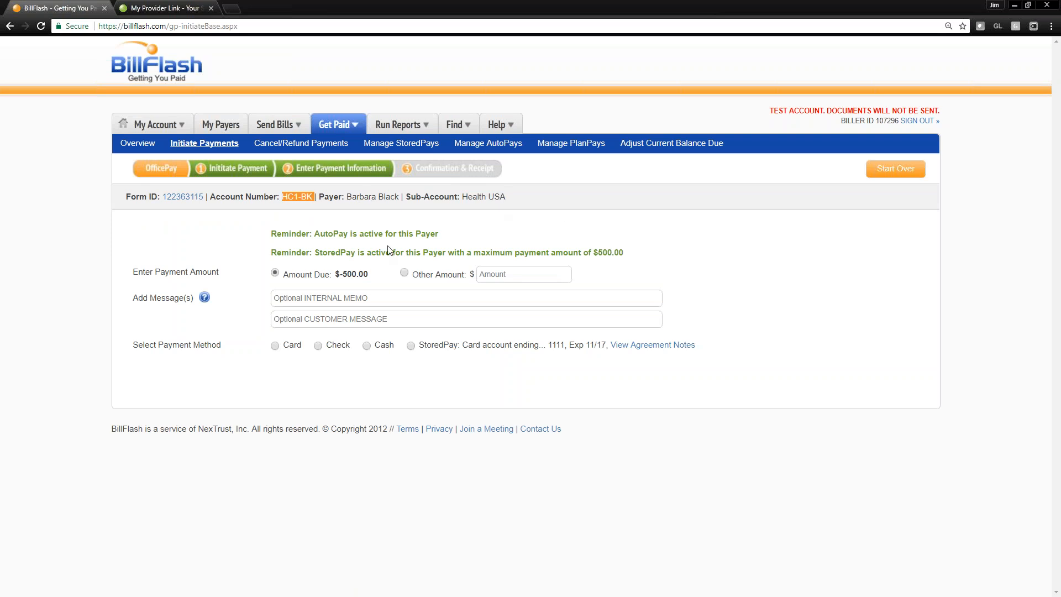
left_click(498, 272)
type("25")
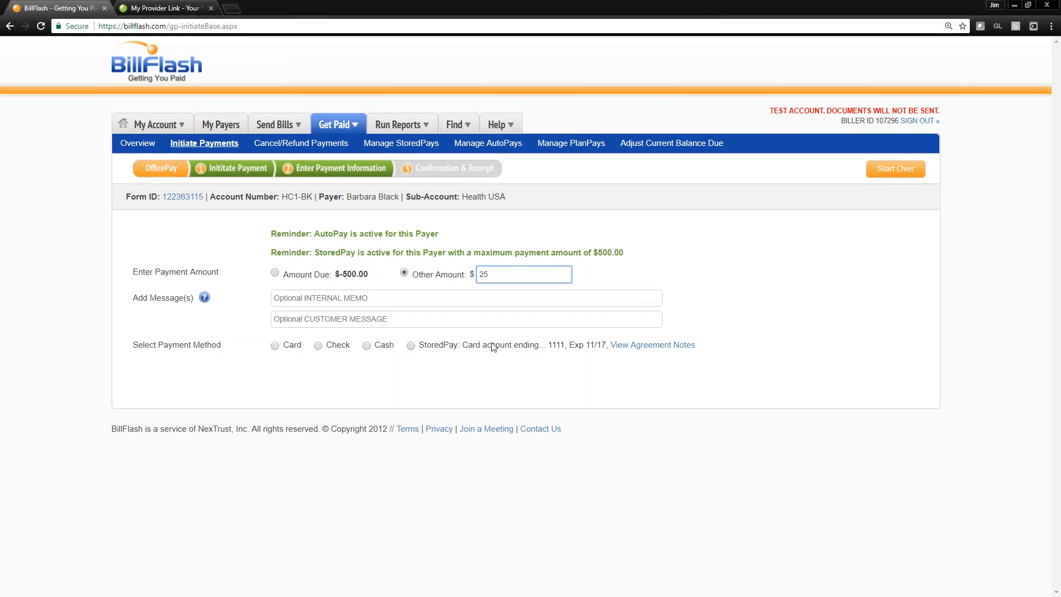
left_click(410, 346)
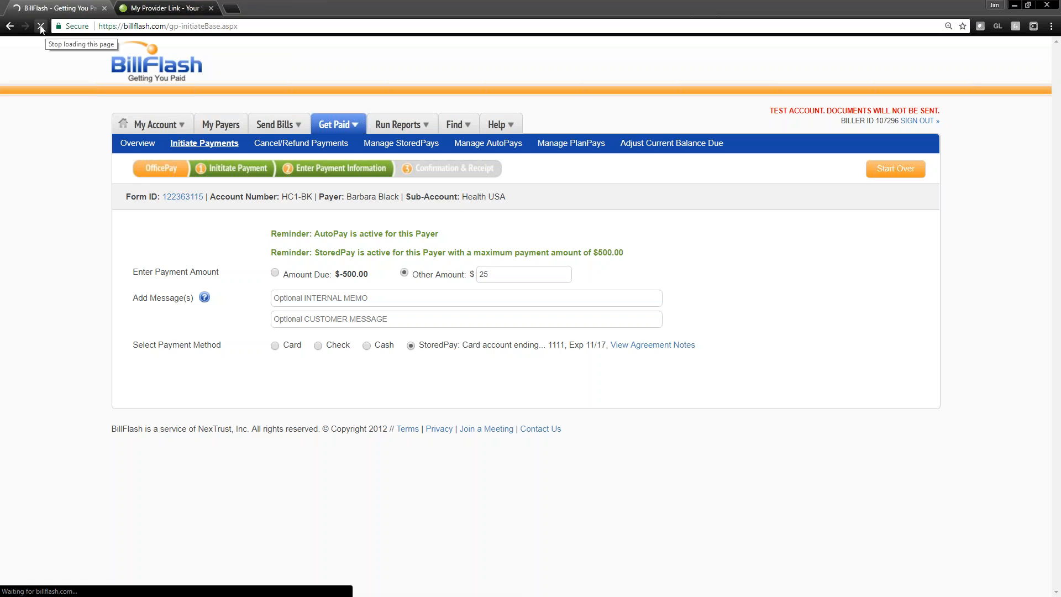
Sign back in to BillFlash with the saved credentials and open the page for initiating payments.
left_click(160, 125)
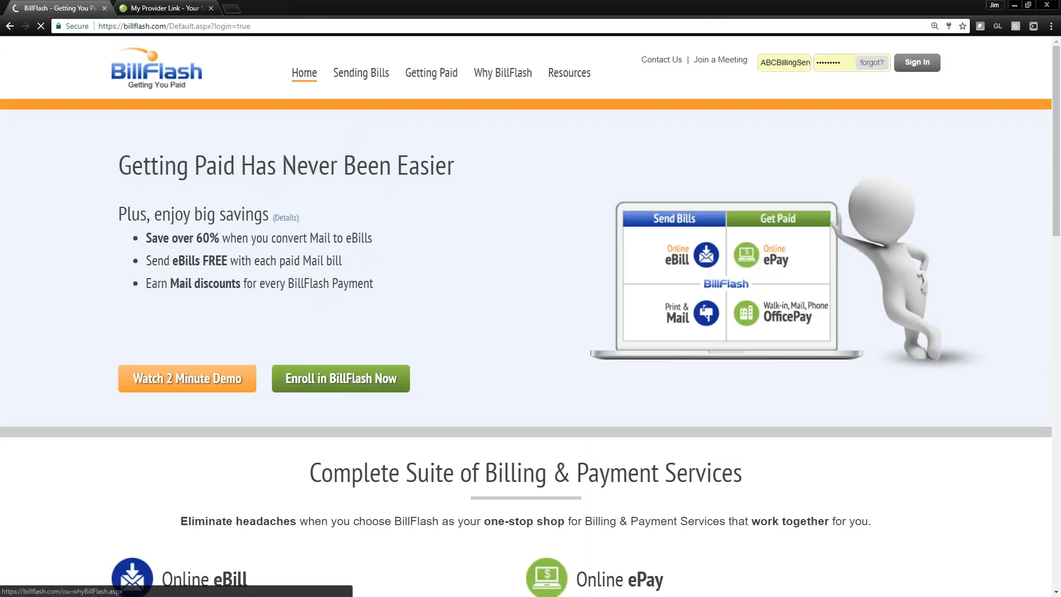
left_click(930, 69)
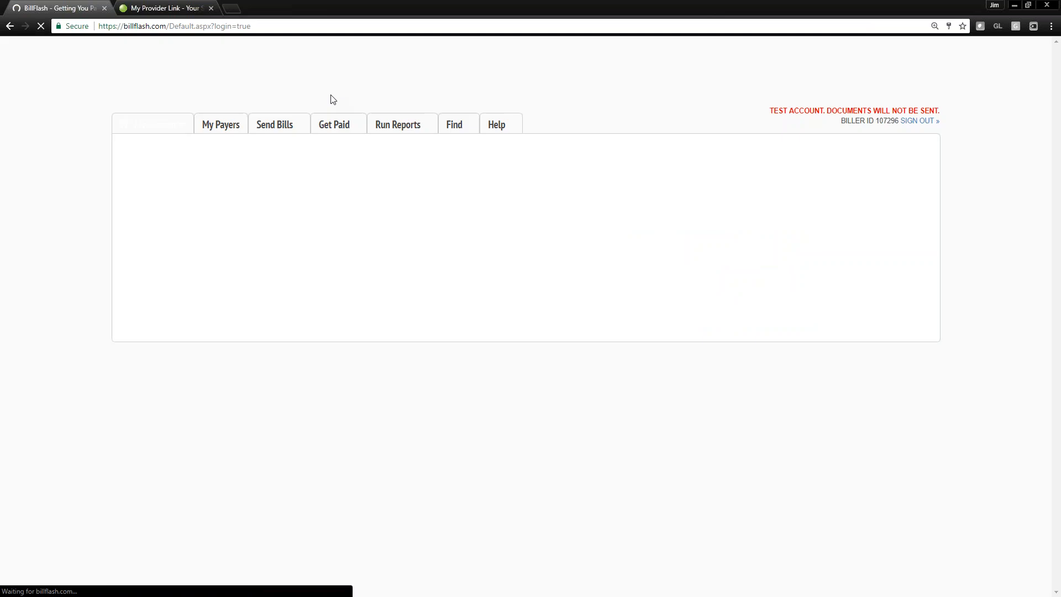
mouse_move(334, 124)
left_click(382, 159)
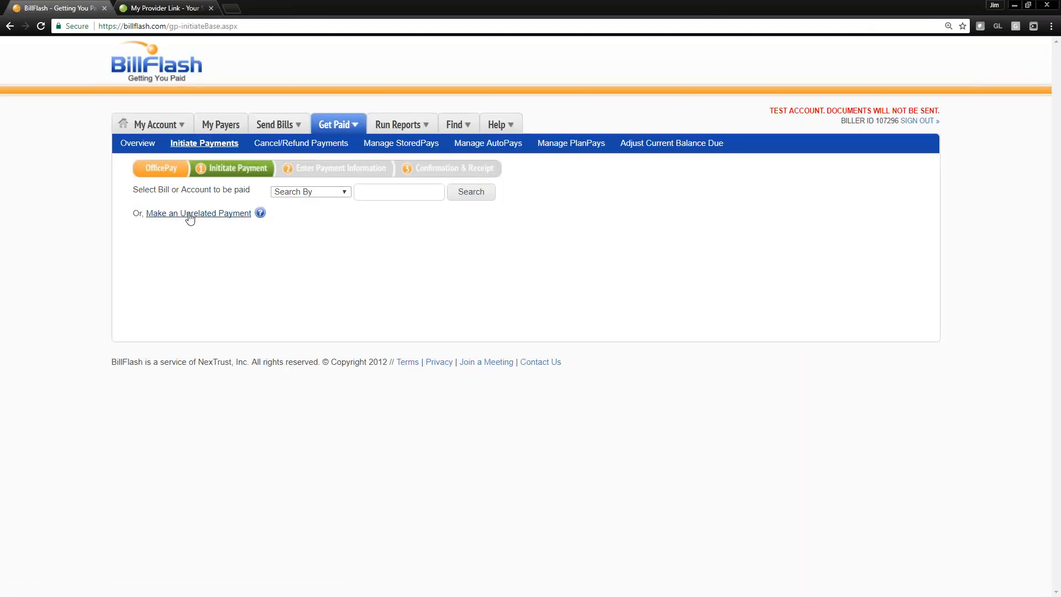
Start an unrelated payment for the Centertown Offices sub-account.
left_click(192, 215)
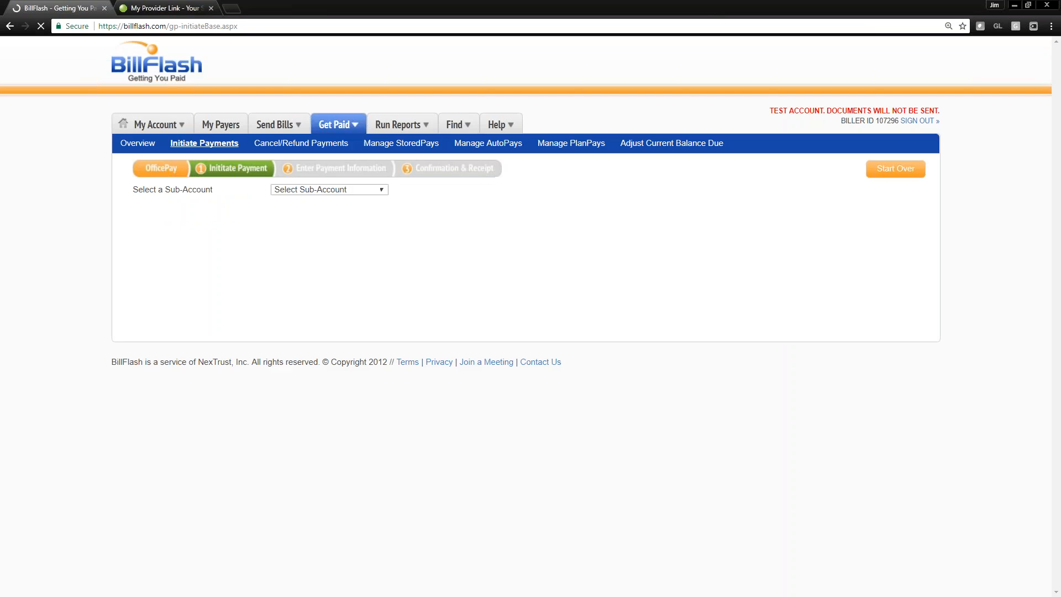
left_click(369, 189)
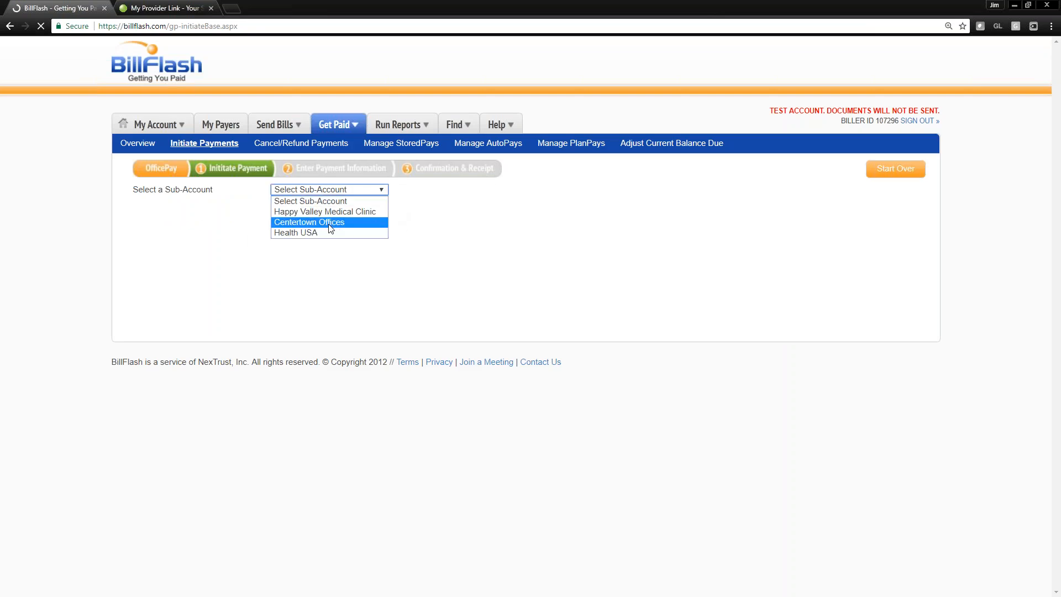
left_click(330, 222)
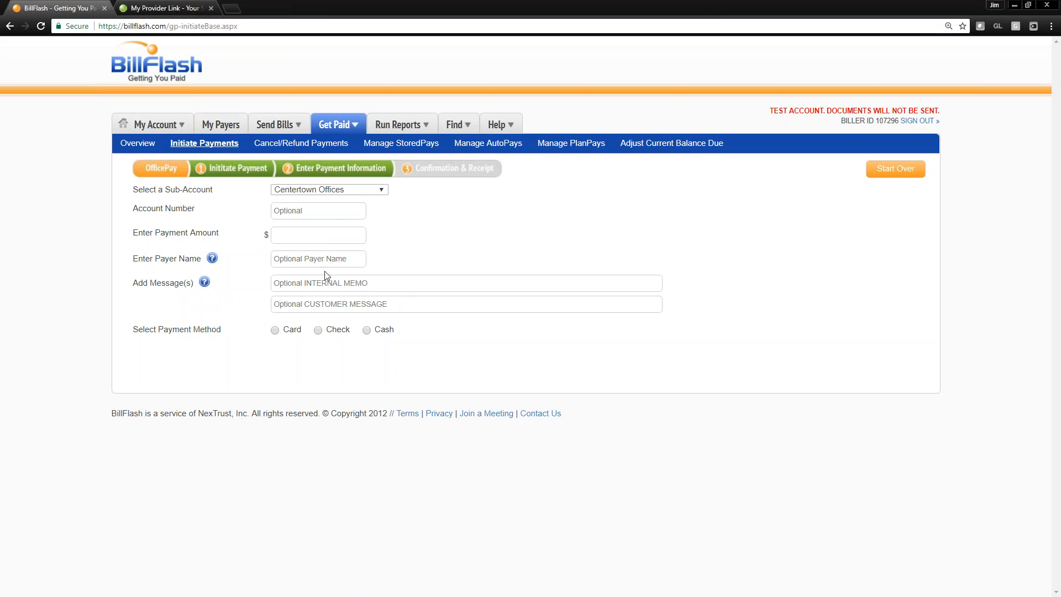
Set the unrelated payment to $100 by Card with Walk-in as the source, and show the fields for keying in the card information.
left_click(297, 238)
type("100")
left_click(274, 329)
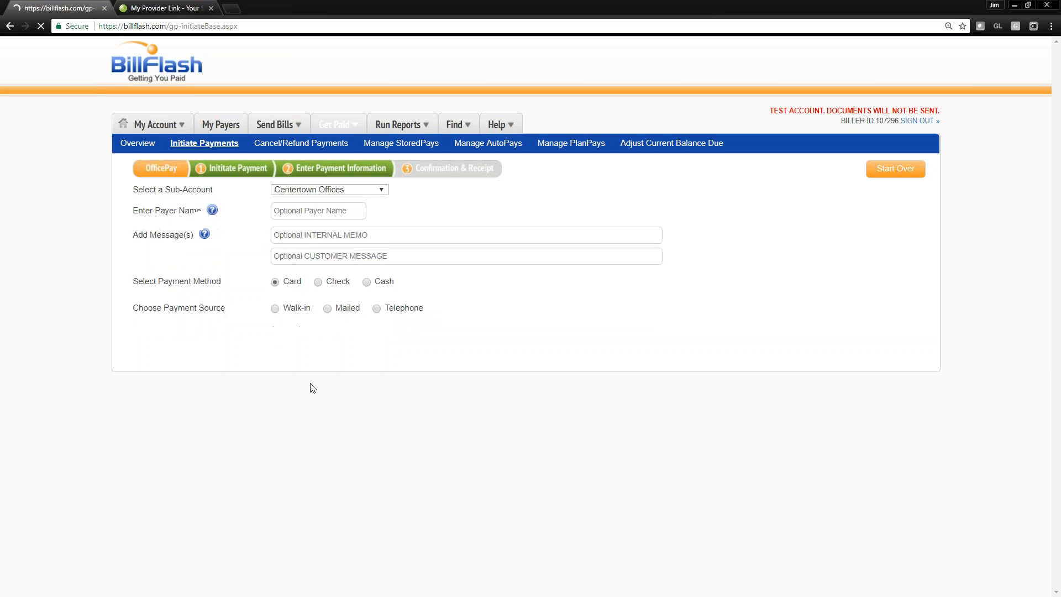
left_click(275, 357)
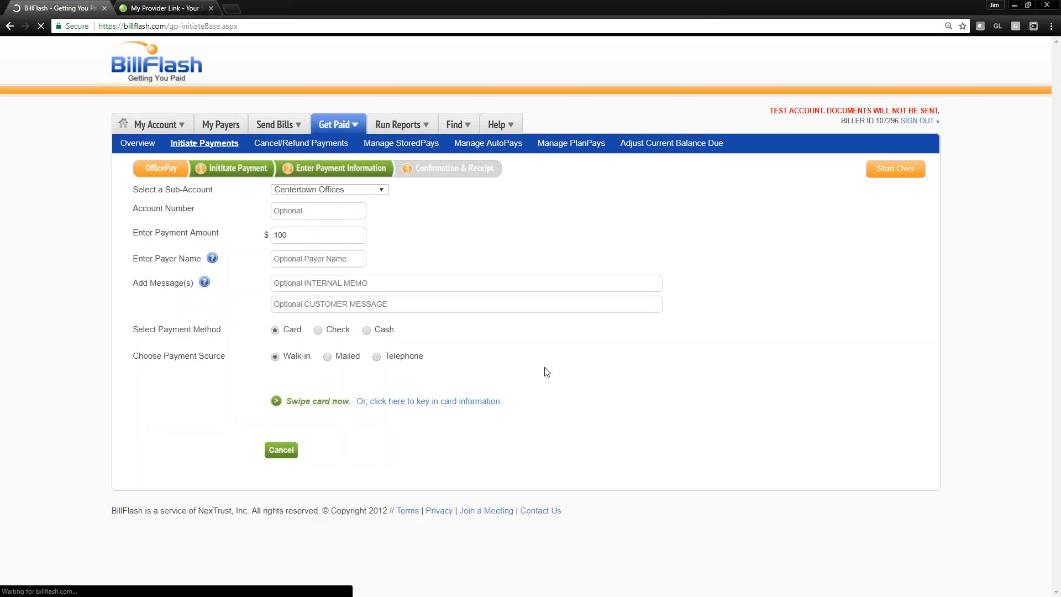
left_click(429, 401)
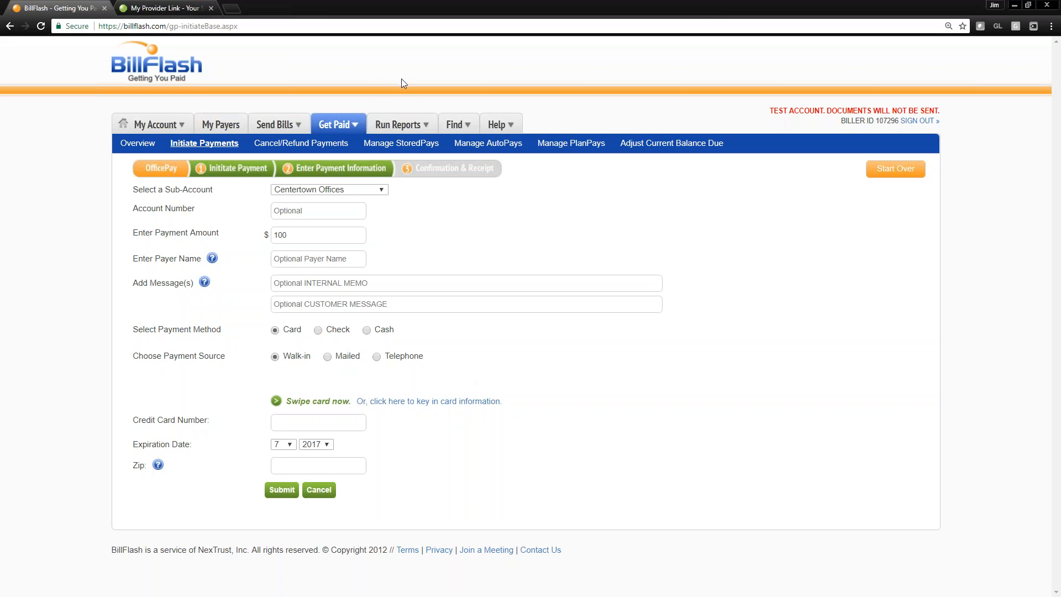
Open the standard reports, view the delivery details of all documents in the Centertown Offices file uploaded 7/20/2017, and close them.
mouse_move(398, 124)
left_click(387, 142)
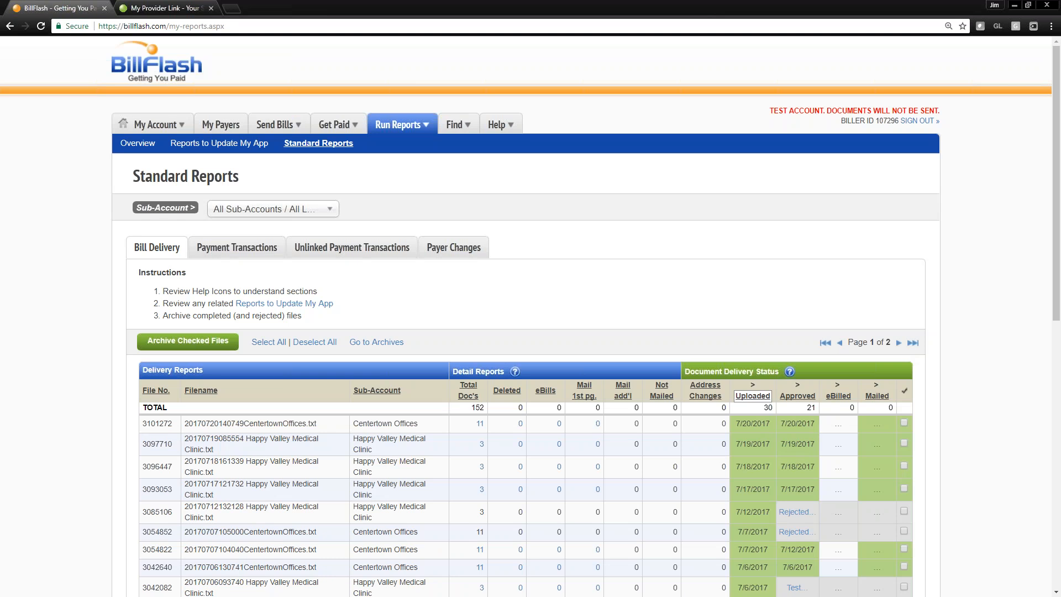
left_click(480, 424)
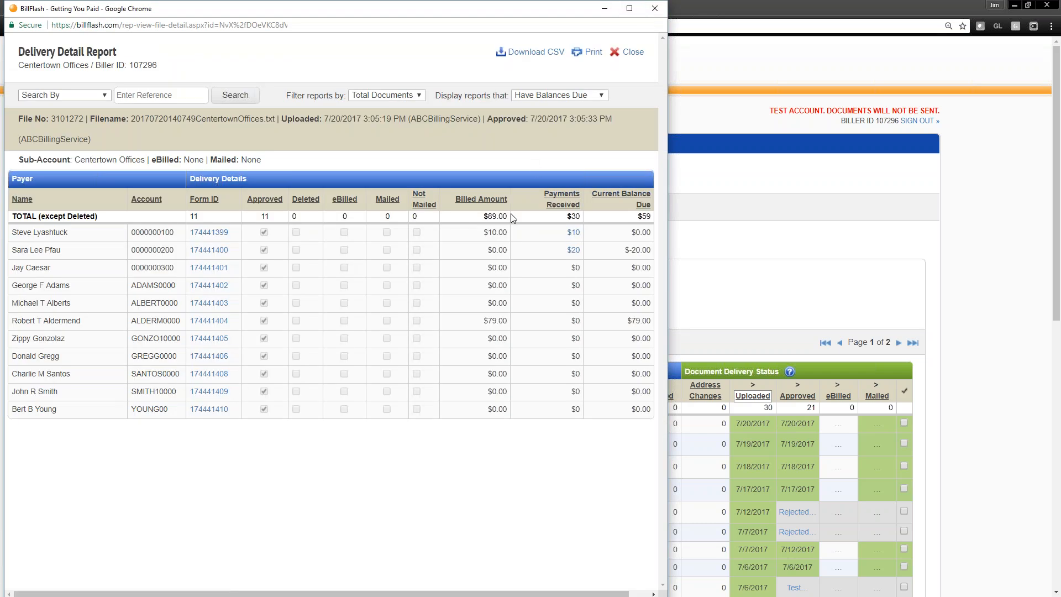
left_click(655, 8)
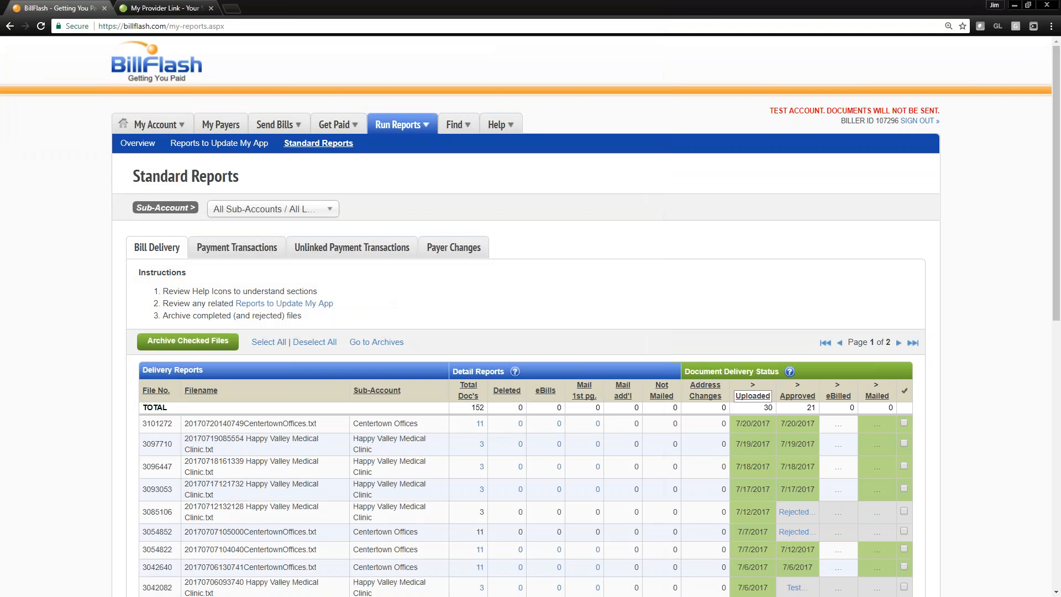
Run the payment transactions report for the Last 30 date range, widen its window, and look through the transactions.
left_click(231, 250)
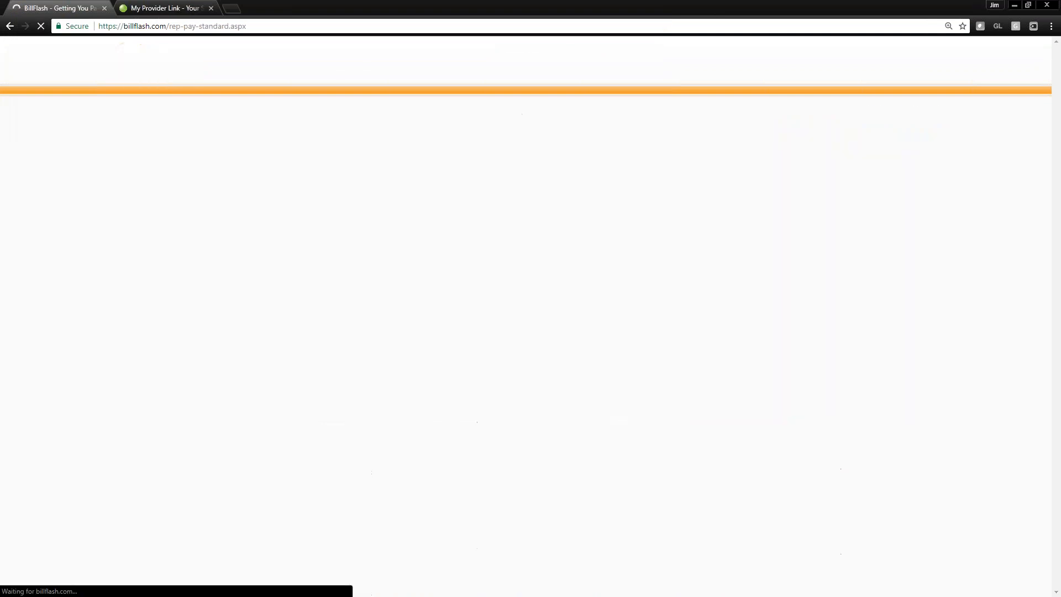
left_click(323, 288)
left_click(284, 315)
left_click(171, 325)
left_click_drag(668, 309, 912, 322)
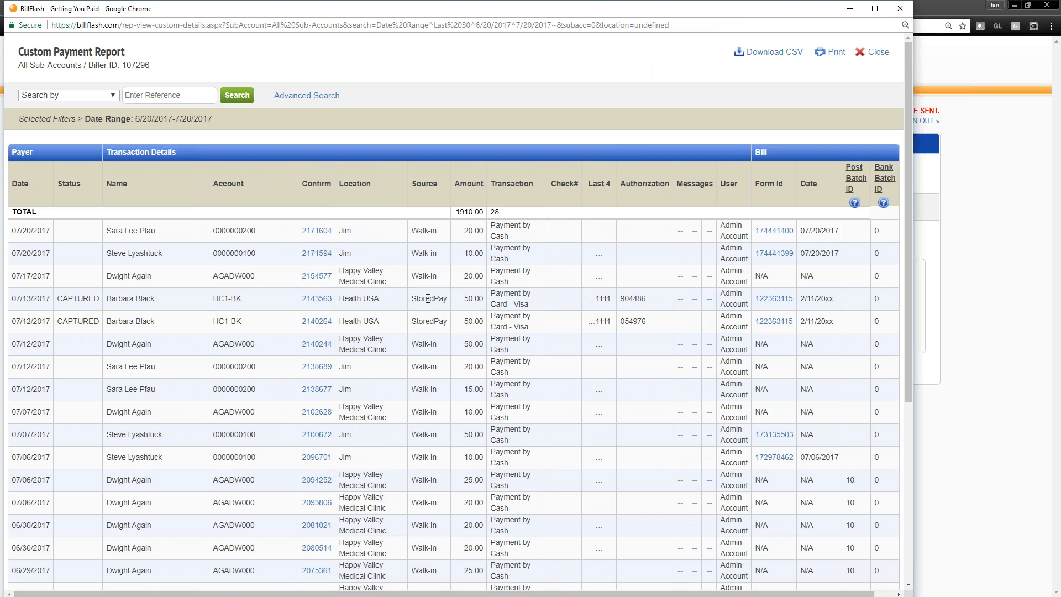
scroll(456, 331, "down", 5)
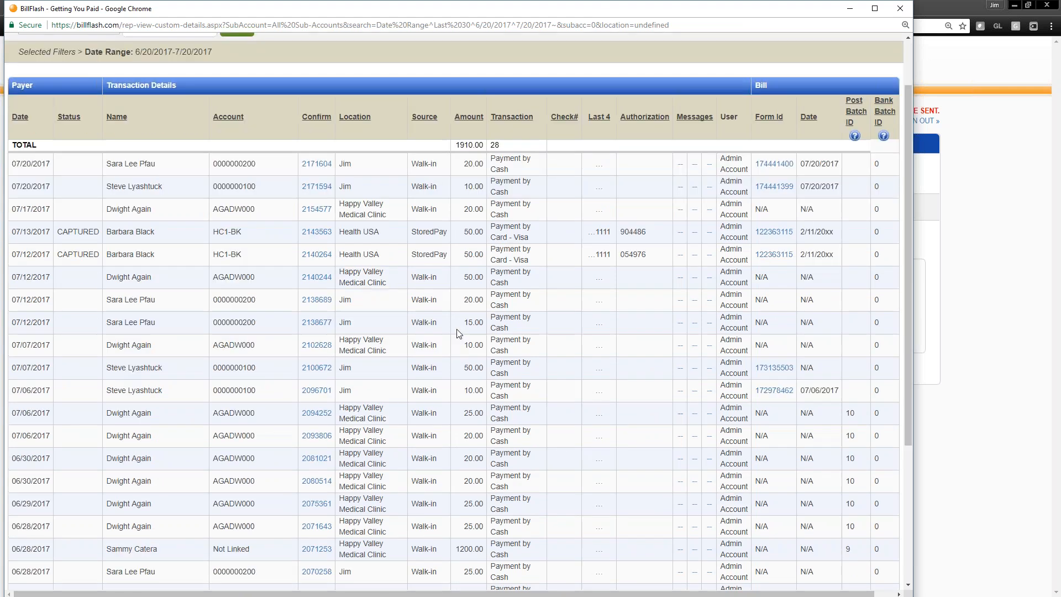
scroll(456, 331, "up", 5)
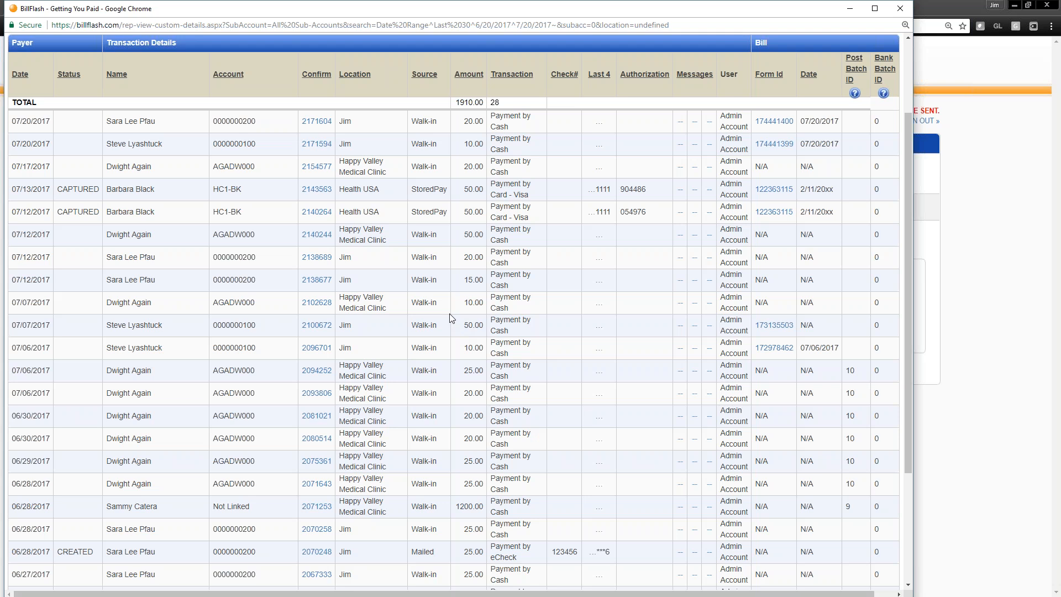
View the bill linked to the 07/13/2017 StoredPay payment, close the report window, and sign out of BillFlash.
left_click(770, 191)
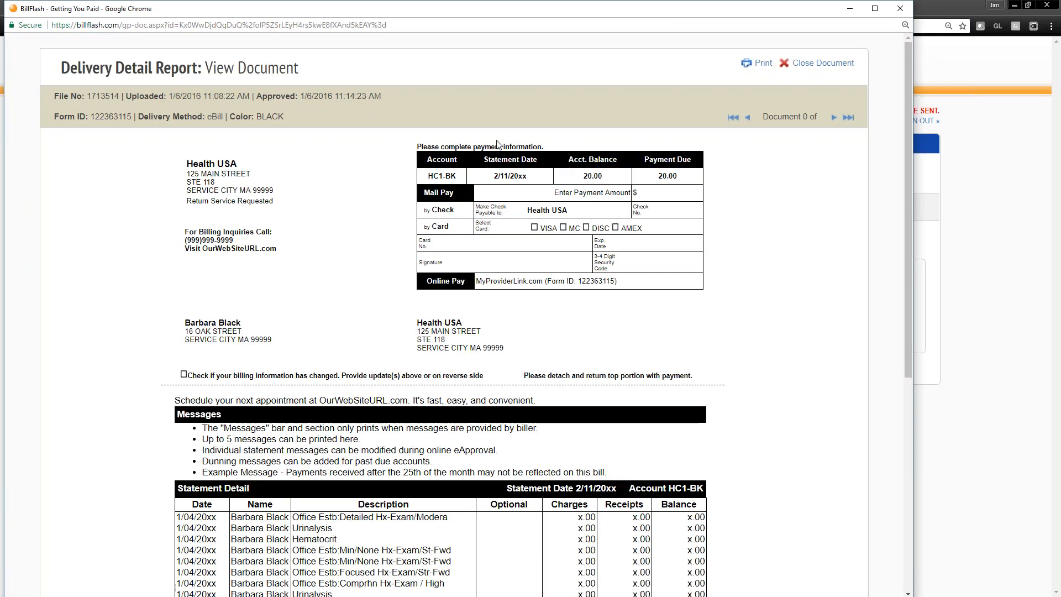
scroll(498, 145, "down", 5)
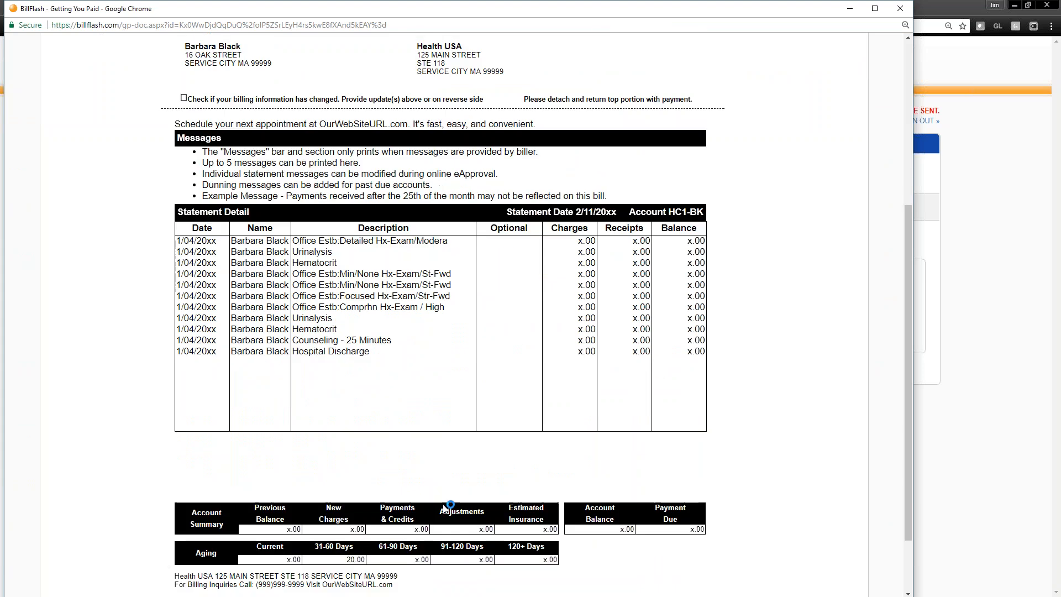
scroll(445, 509, "up", 3)
scroll(445, 509, "up", 3)
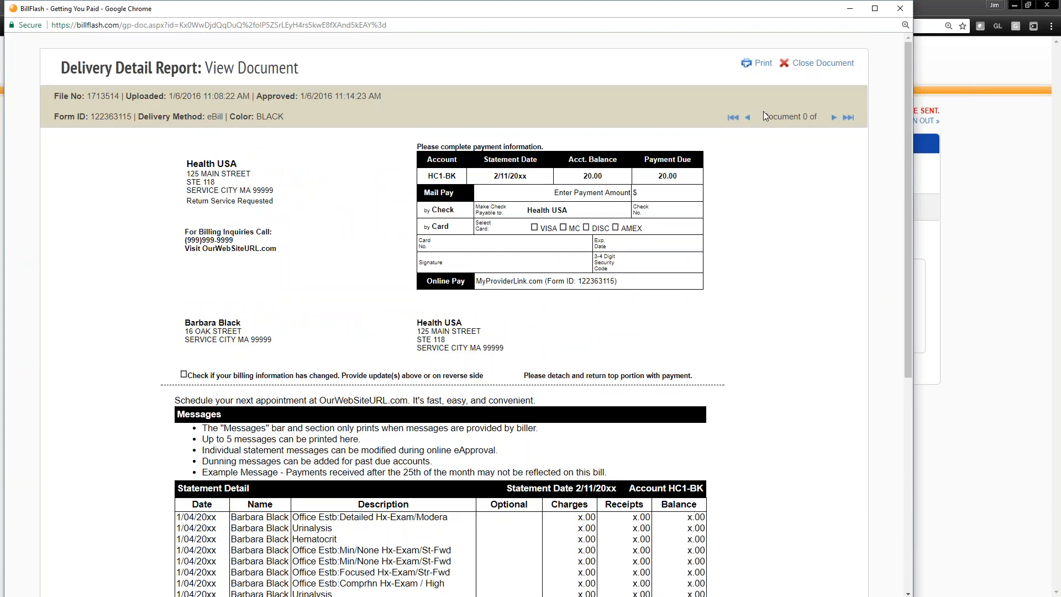
left_click(902, 10)
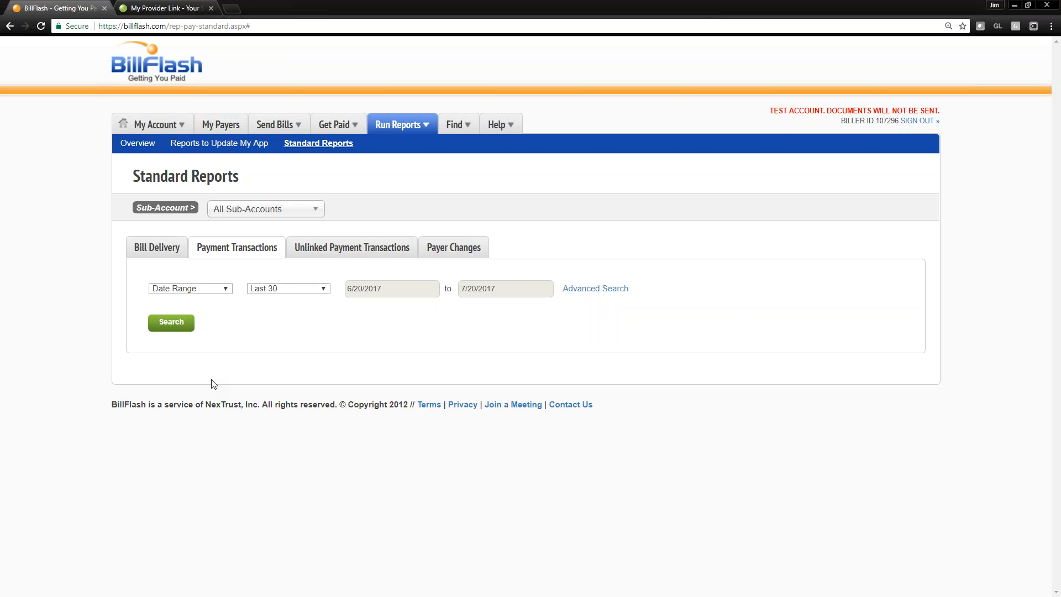
left_click(912, 121)
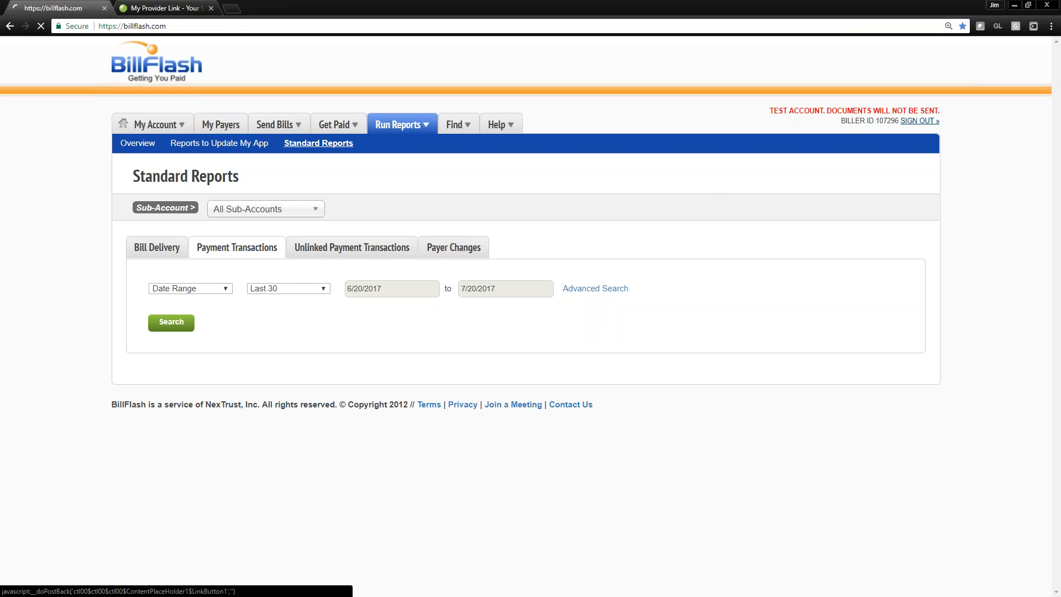